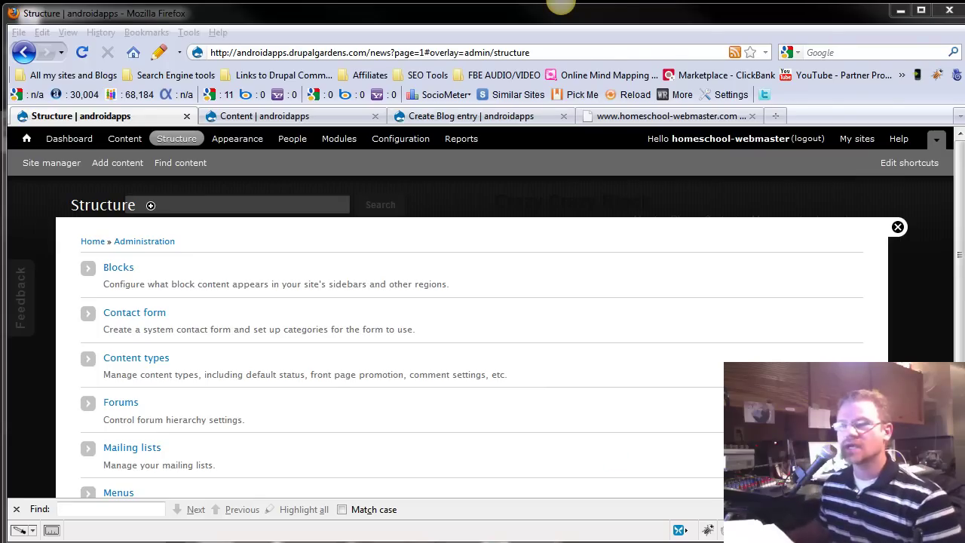
Go from Structure to Taxonomy to list the Forums and Tags vocabularies.
left_click(425, 415)
scroll(427, 422, "down", 3)
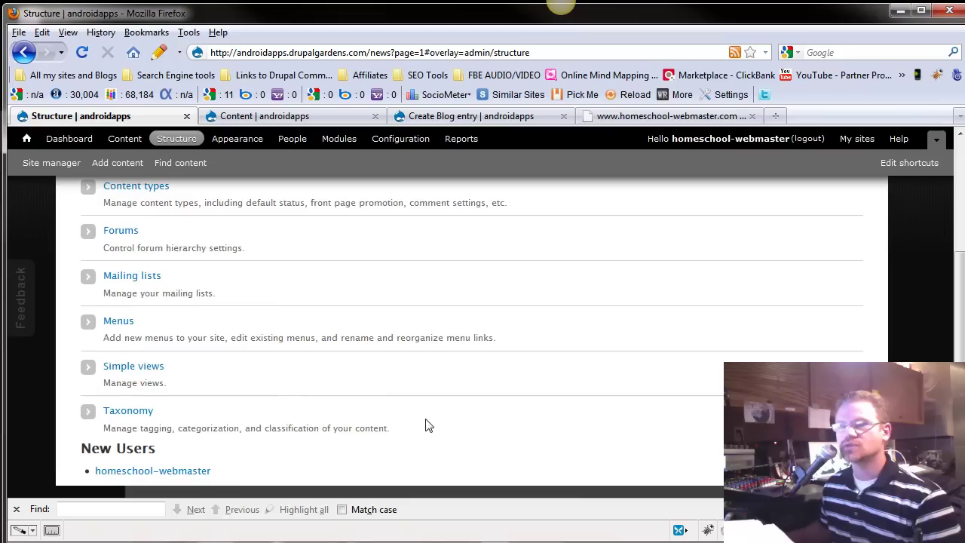
left_click(132, 408)
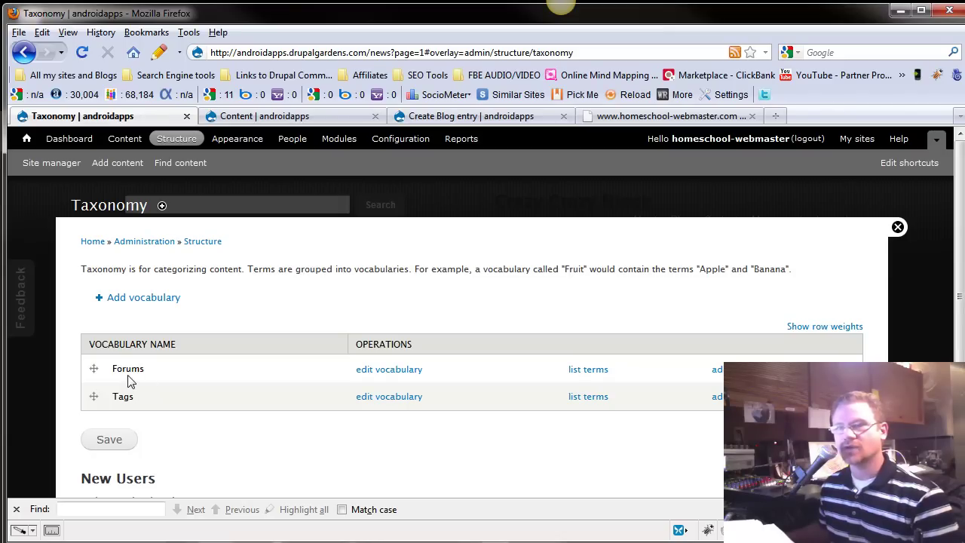
left_click_drag(125, 369, 167, 377)
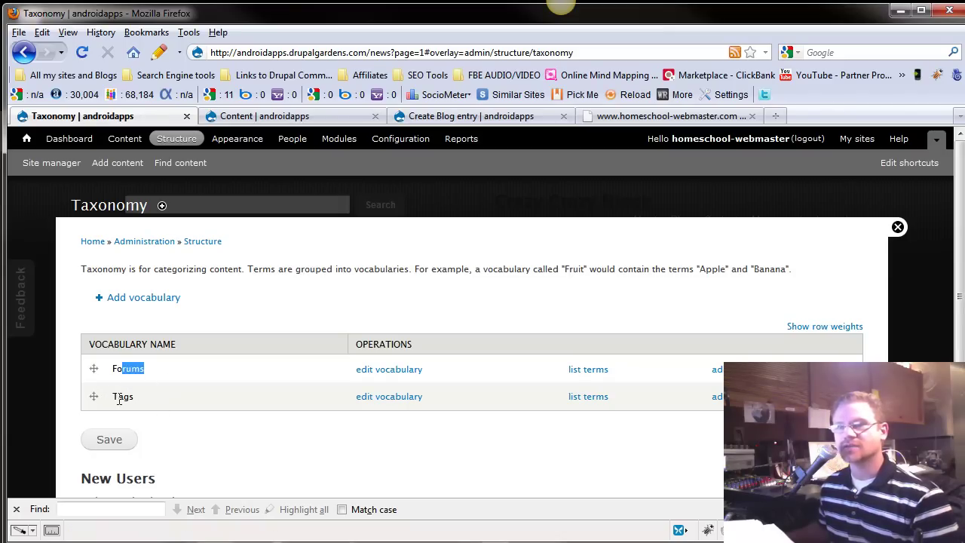
left_click(129, 374)
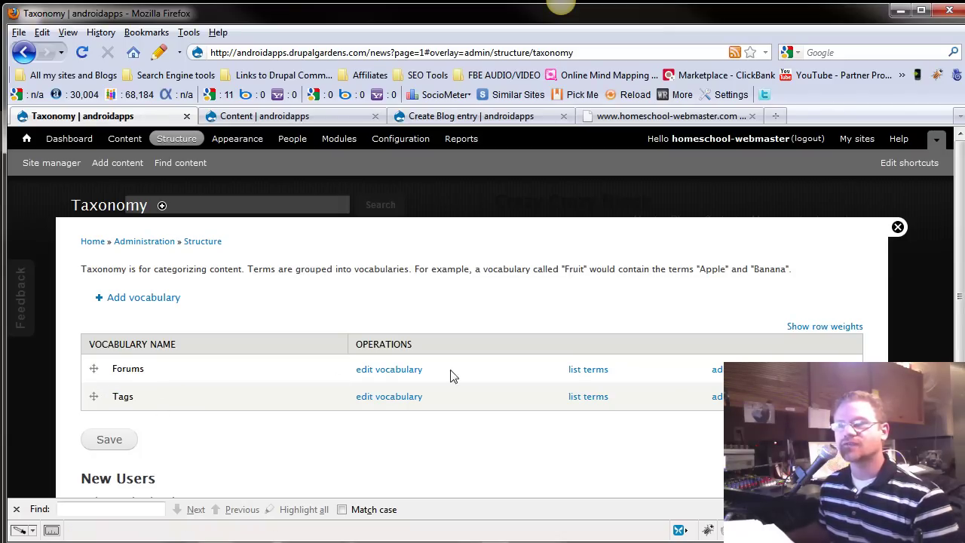
left_click(579, 371)
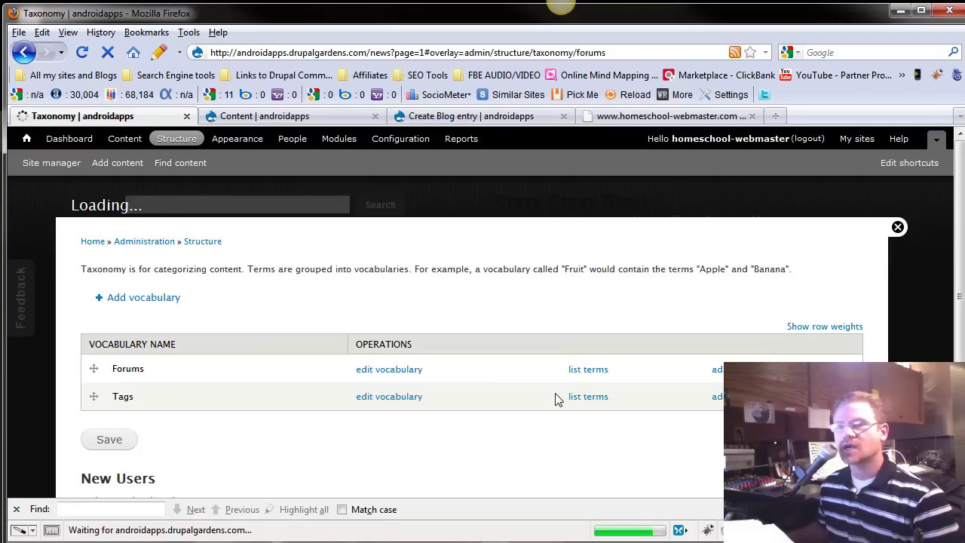
scroll(237, 400, "down", 2)
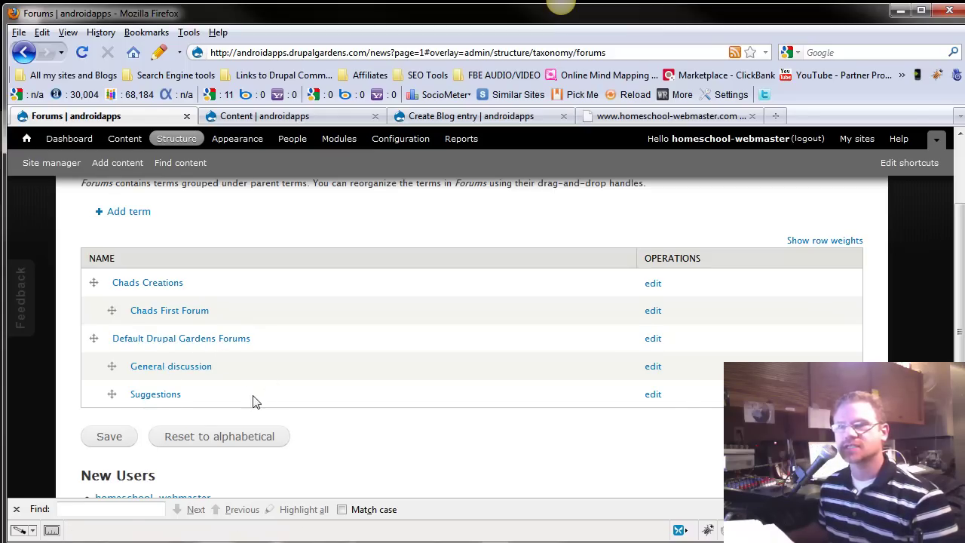
scroll(254, 411, "down", 1)
scroll(249, 392, "up", 3)
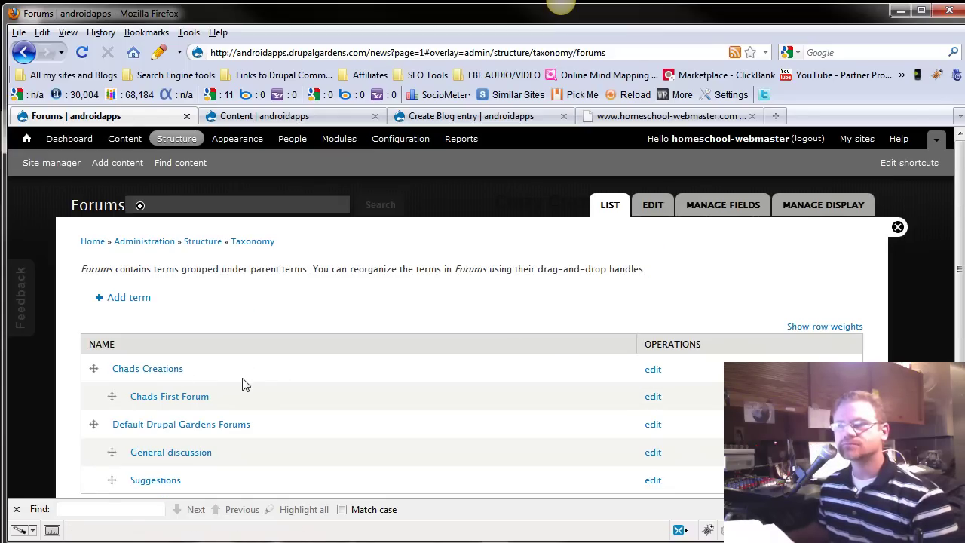
key("alt+Left")
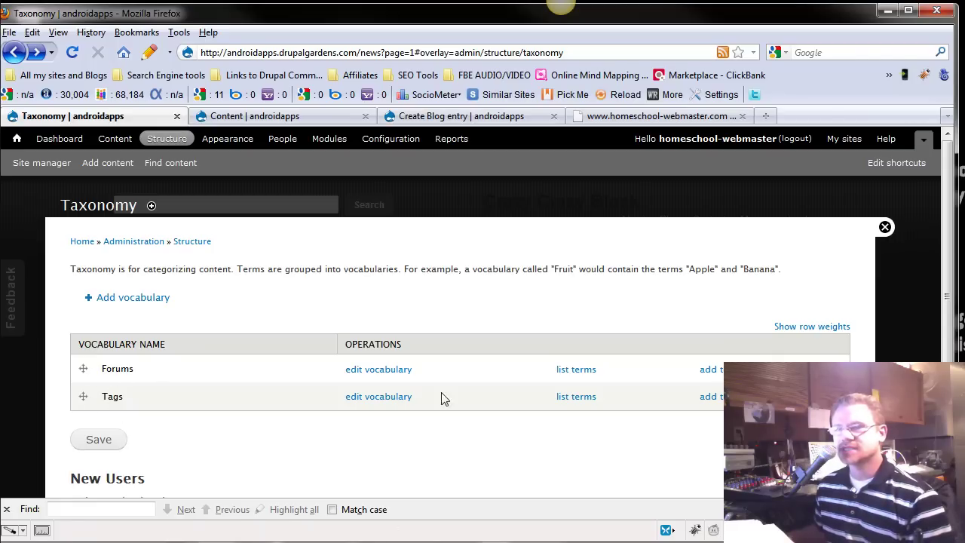
Add a Tags term 'Pants' described 'All pants are organized under "Pants" Category'.
left_click(581, 398)
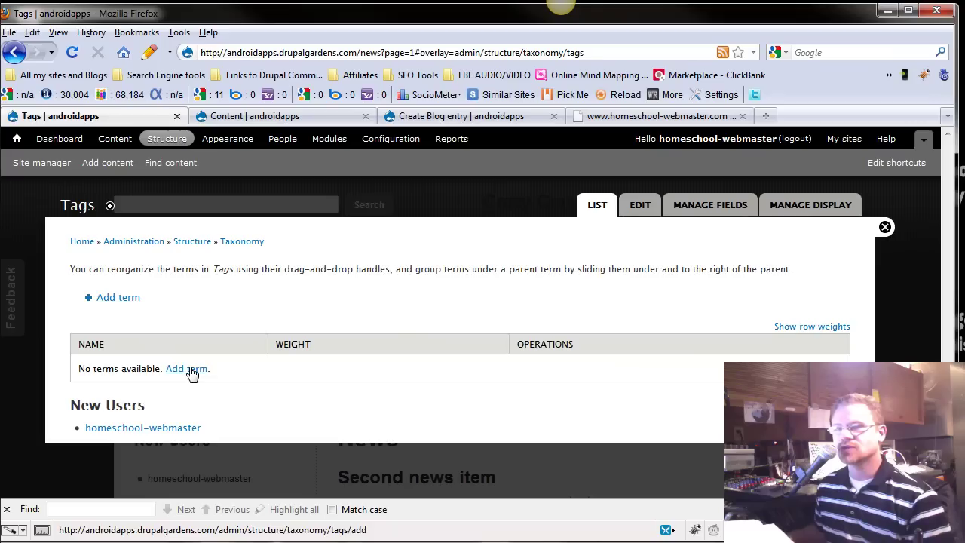
left_click(189, 369)
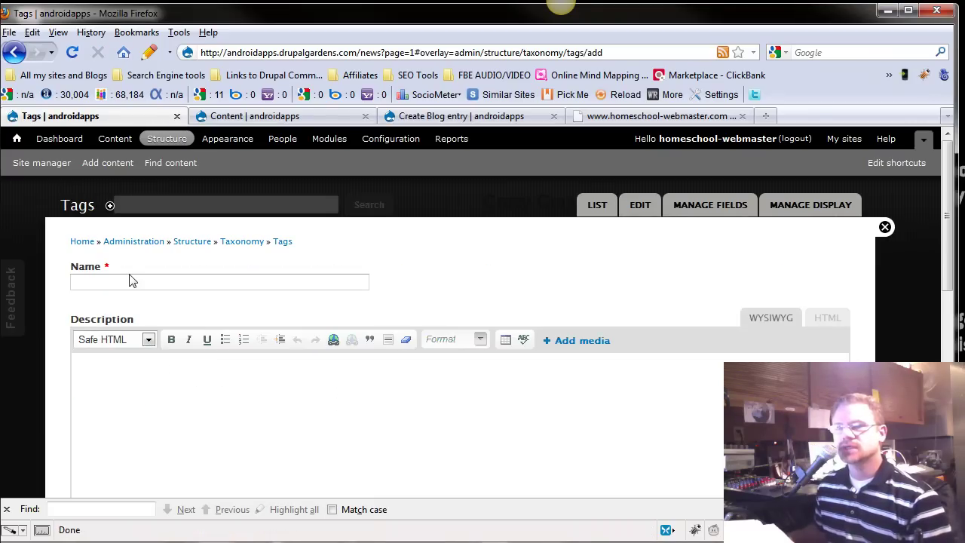
left_click(129, 278)
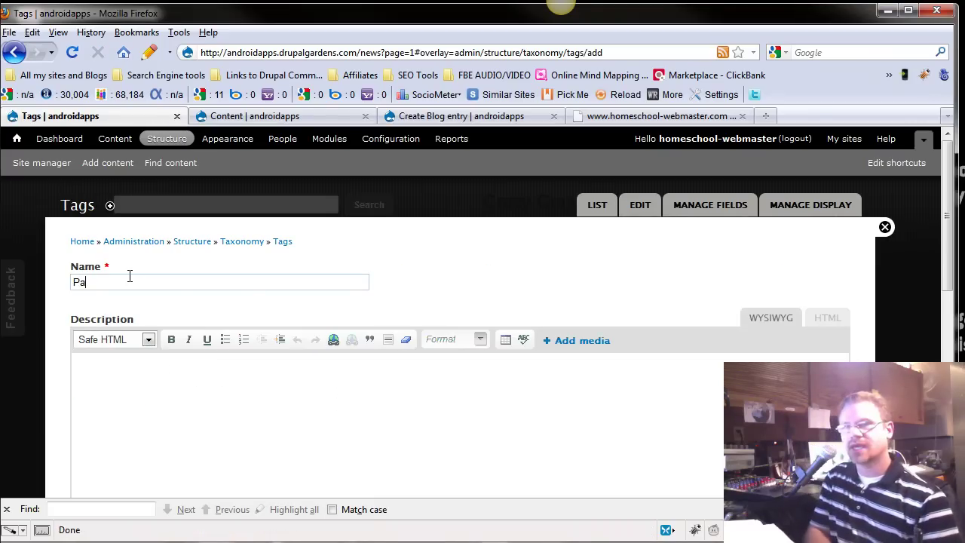
key("Tab")
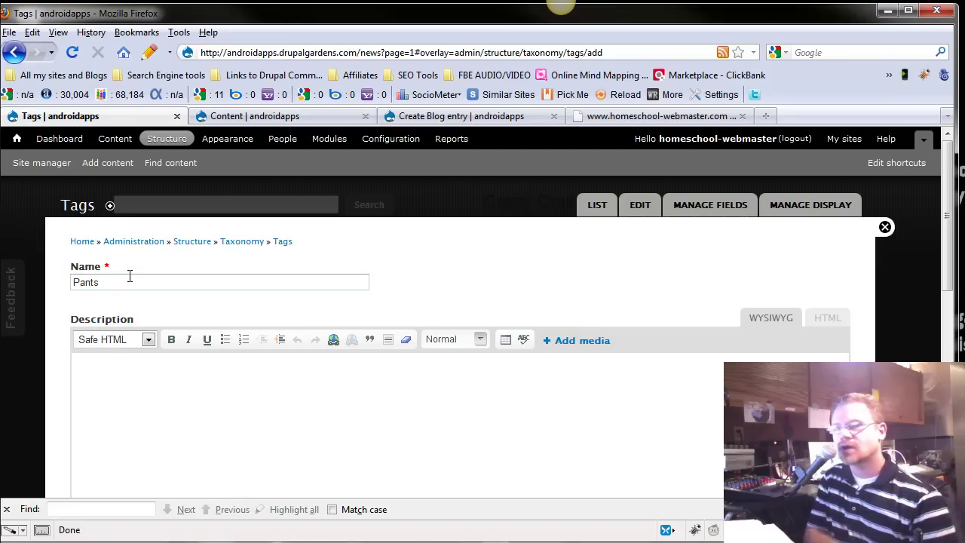
type("All pants are organized under")
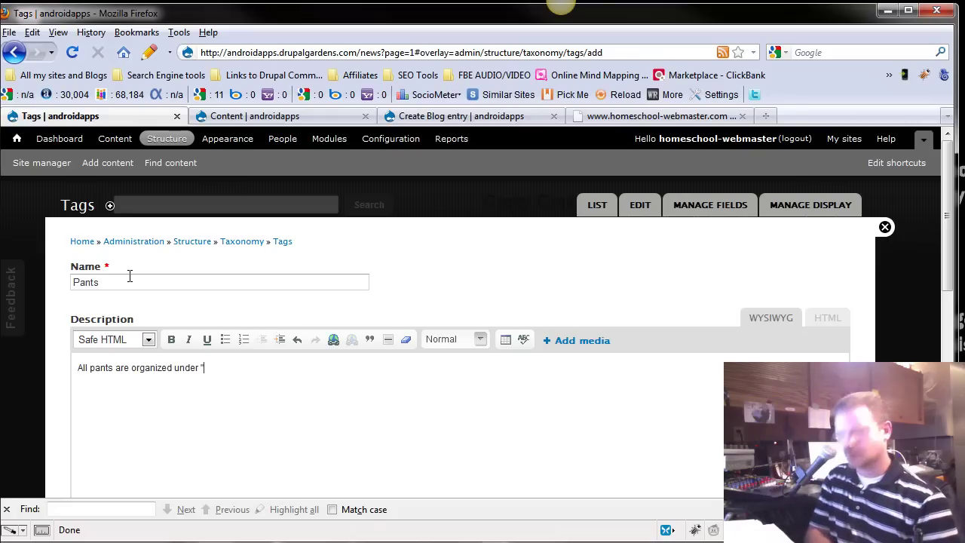
type("\"Pa")
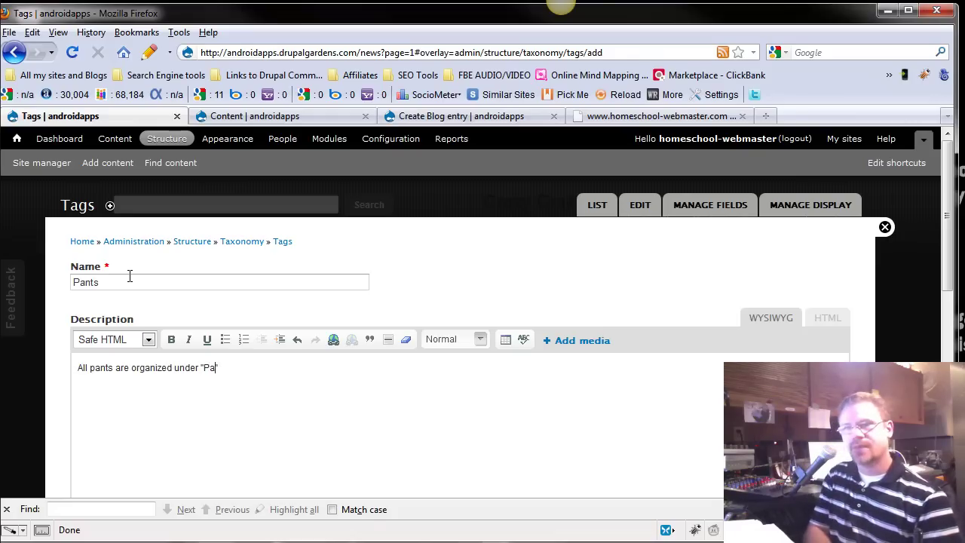
type("nts Cat")
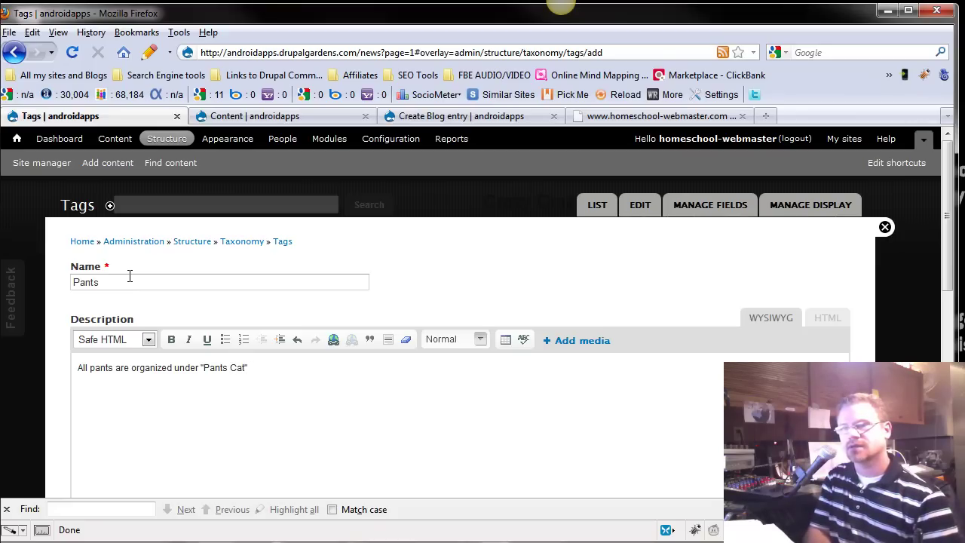
type("egory")
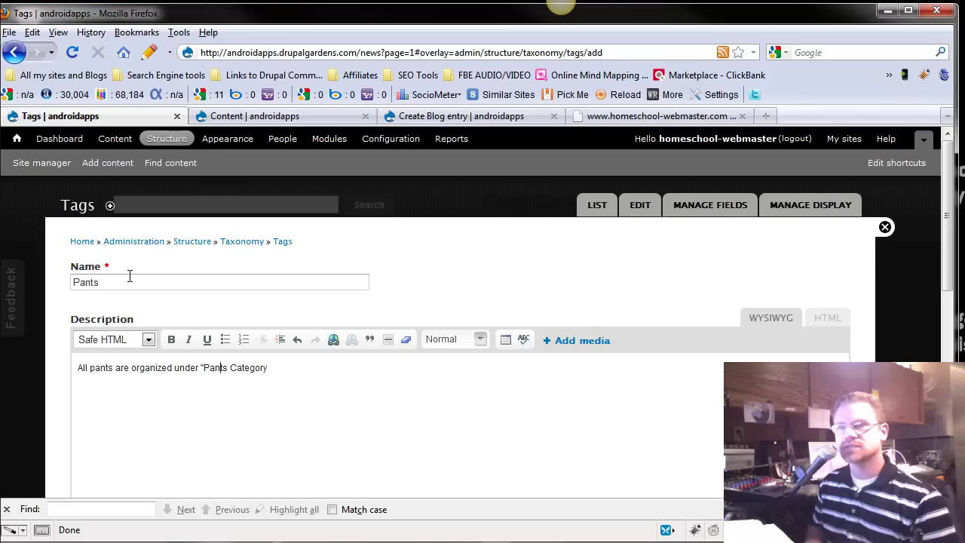
type("\"\"")
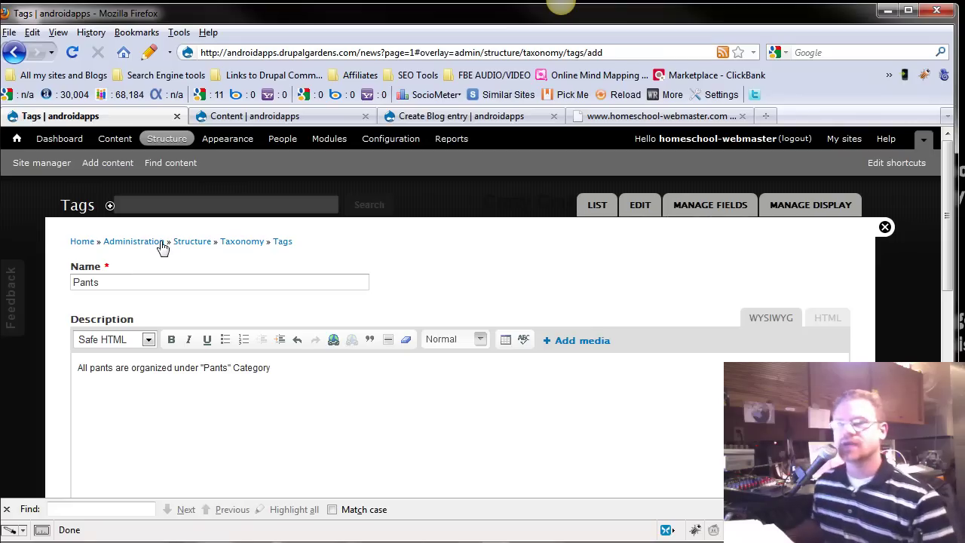
scroll(174, 364, "down", 8)
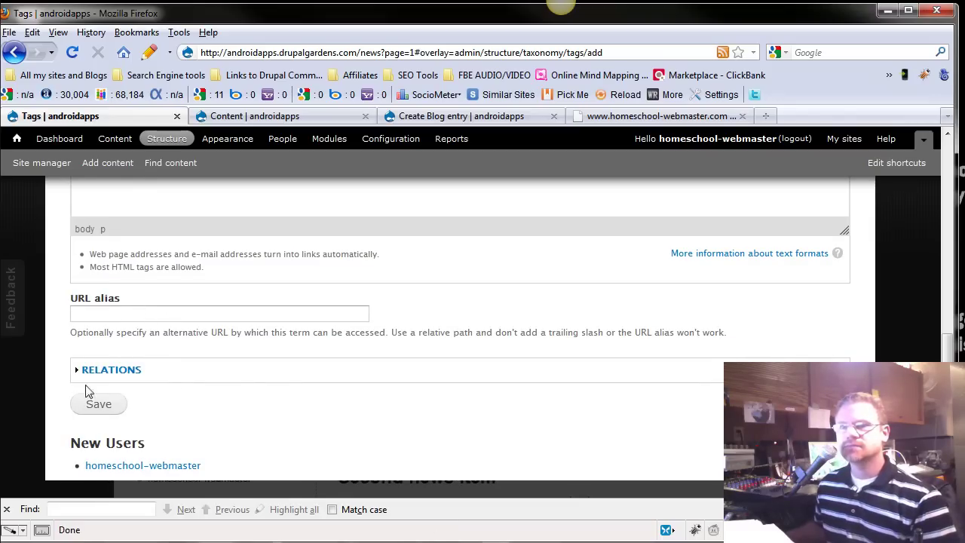
Save the Pants term and return to the Tags vocabulary's term list.
left_click(96, 405)
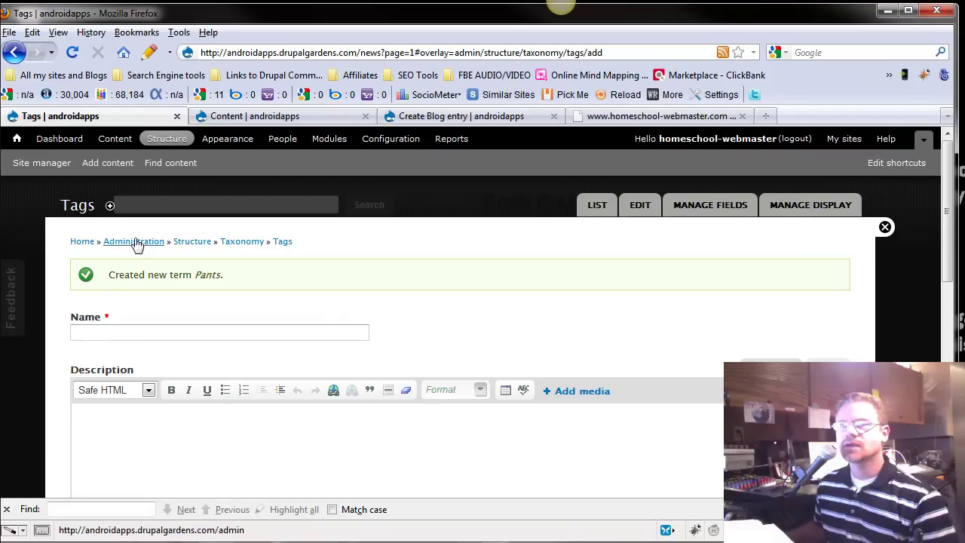
left_click(163, 138)
scroll(140, 398, "down", 4)
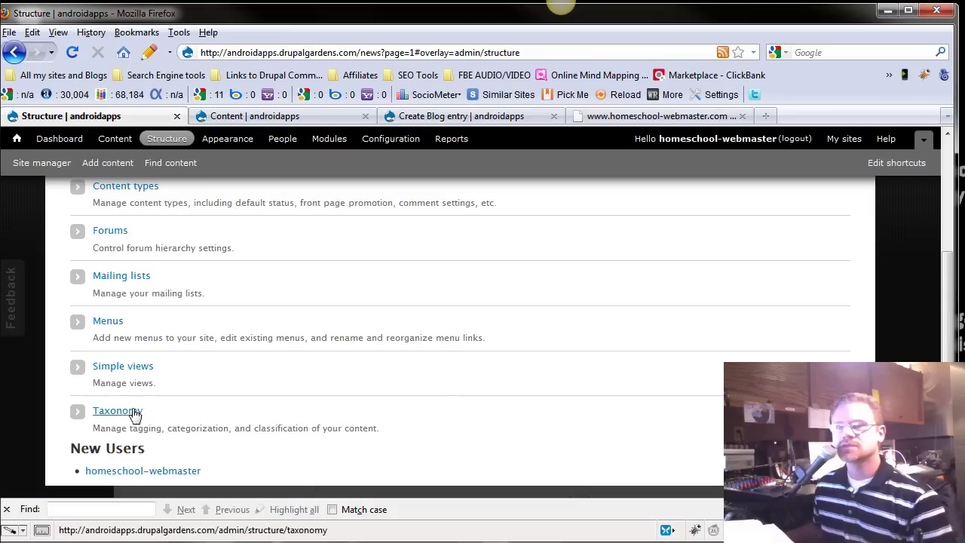
left_click(128, 413)
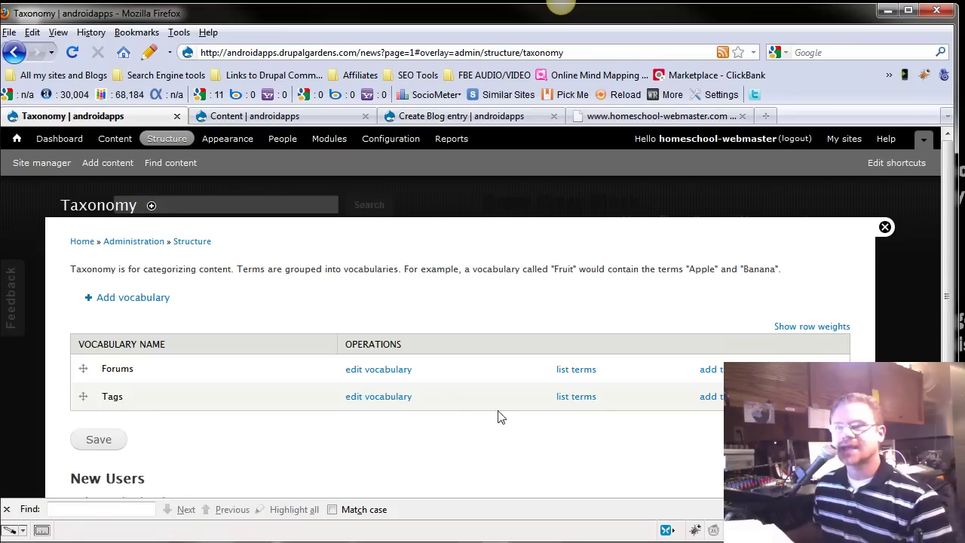
left_click(571, 398)
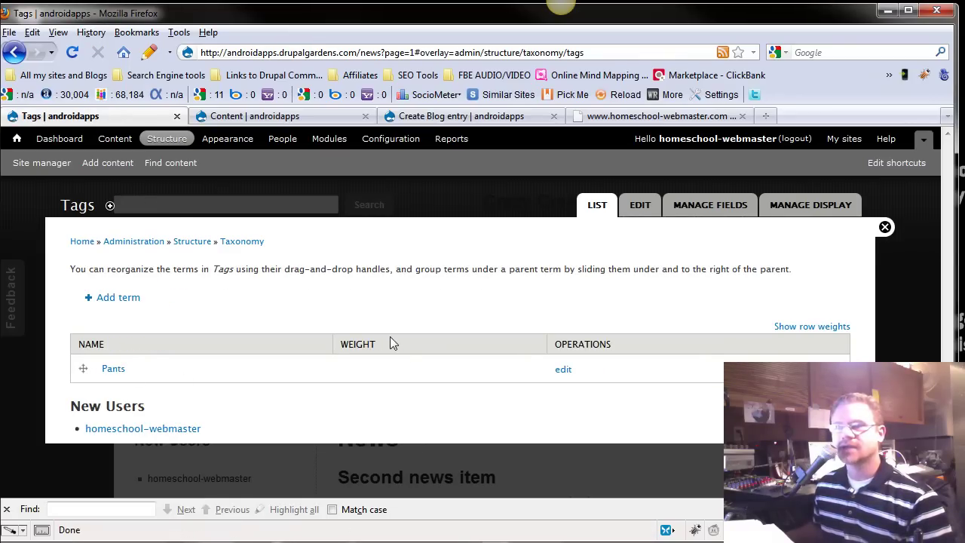
Create a Tags term 'Shirts' with description 'All Shirts Listed Here'.
left_click(121, 297)
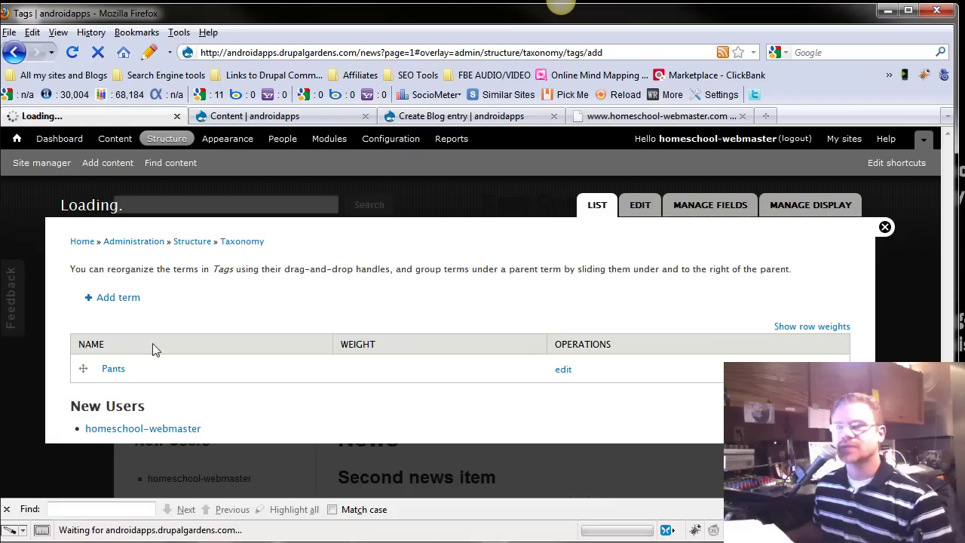
left_click(137, 282)
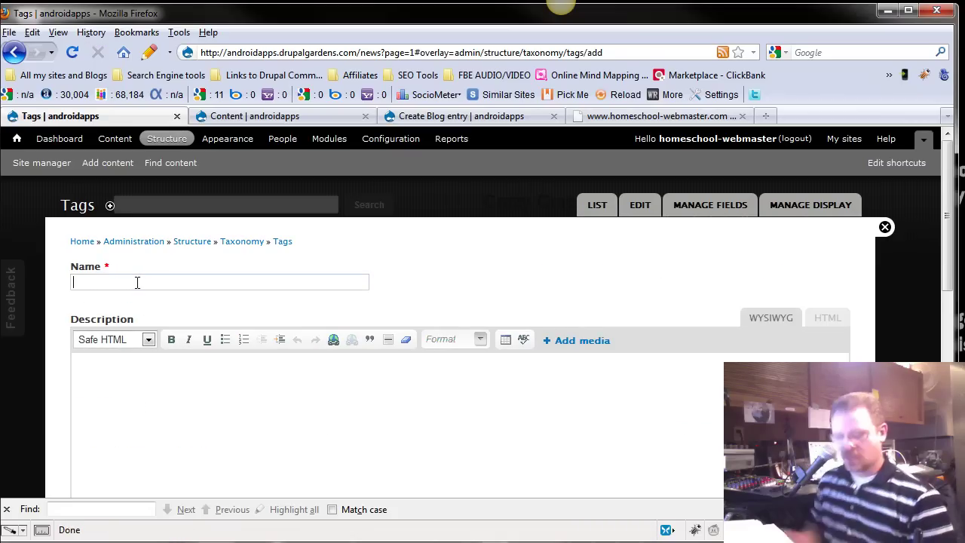
type("Shirts")
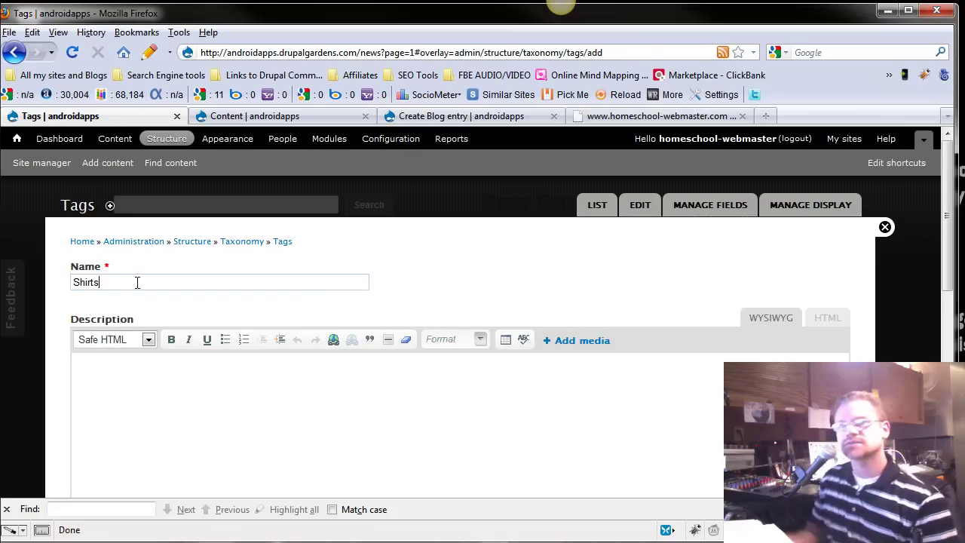
left_click(150, 388)
scroll(150, 387, "down", 3)
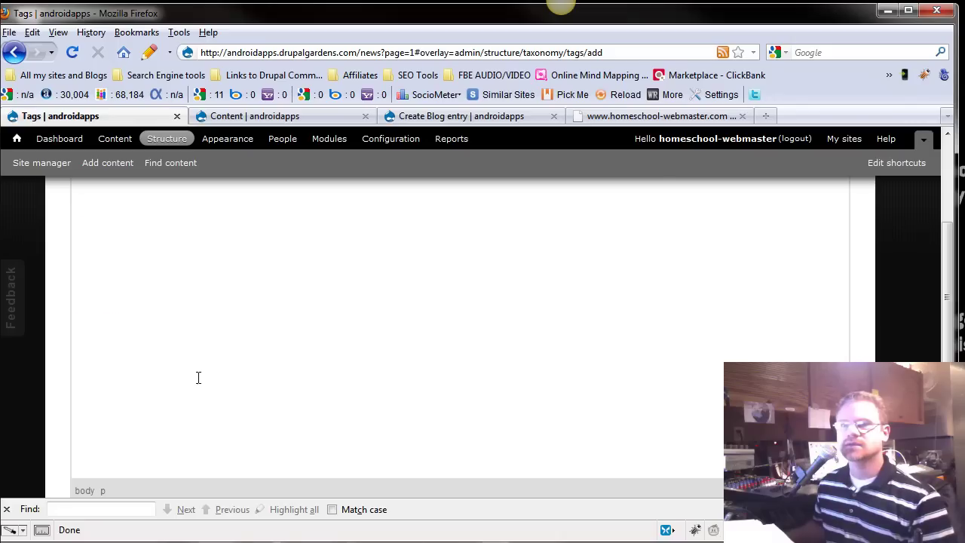
scroll(199, 377, "up", 3)
type("All")
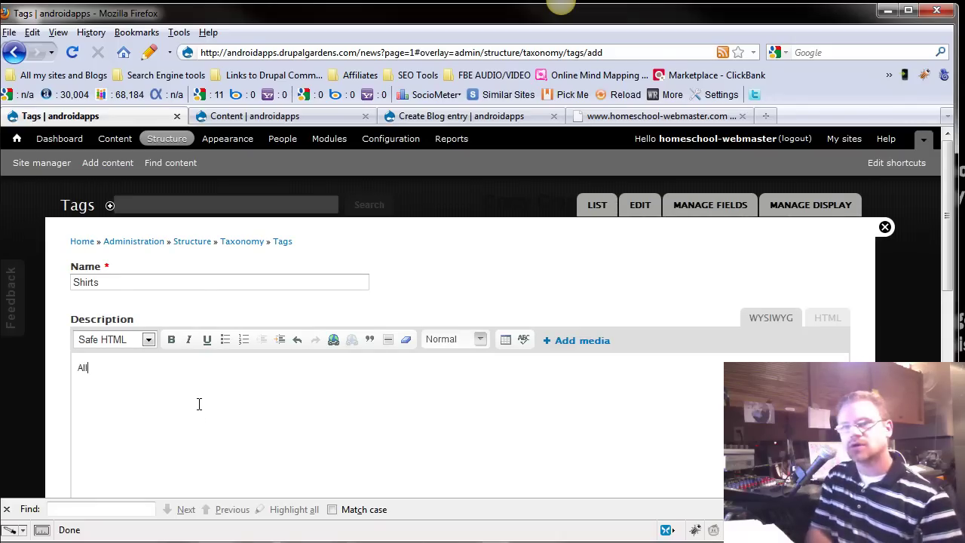
type(" Shirts L")
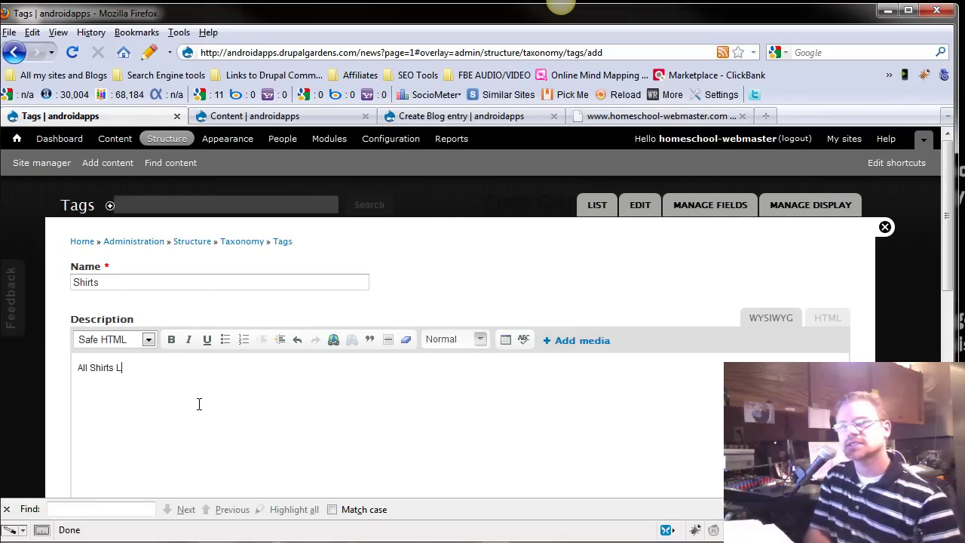
type("isted Here")
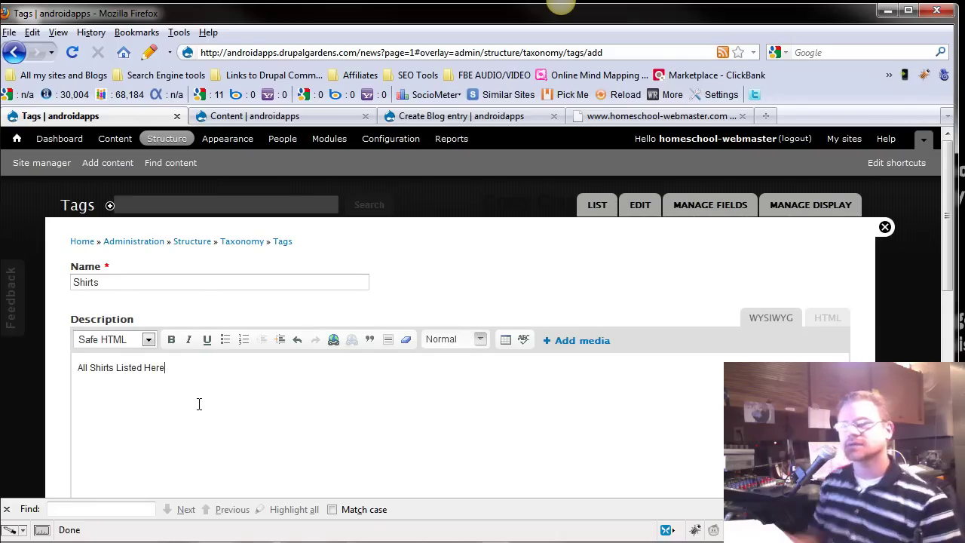
scroll(118, 435, "down", 10)
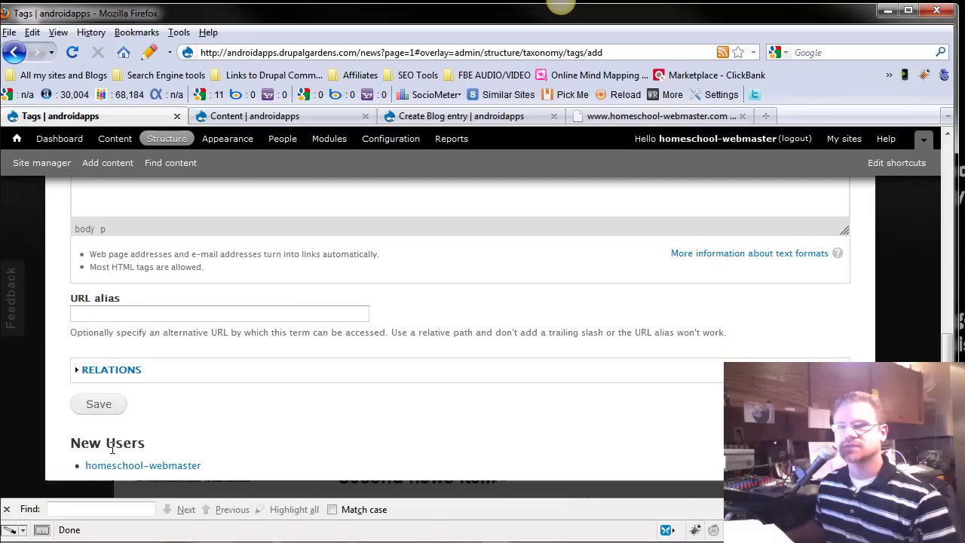
left_click(96, 404)
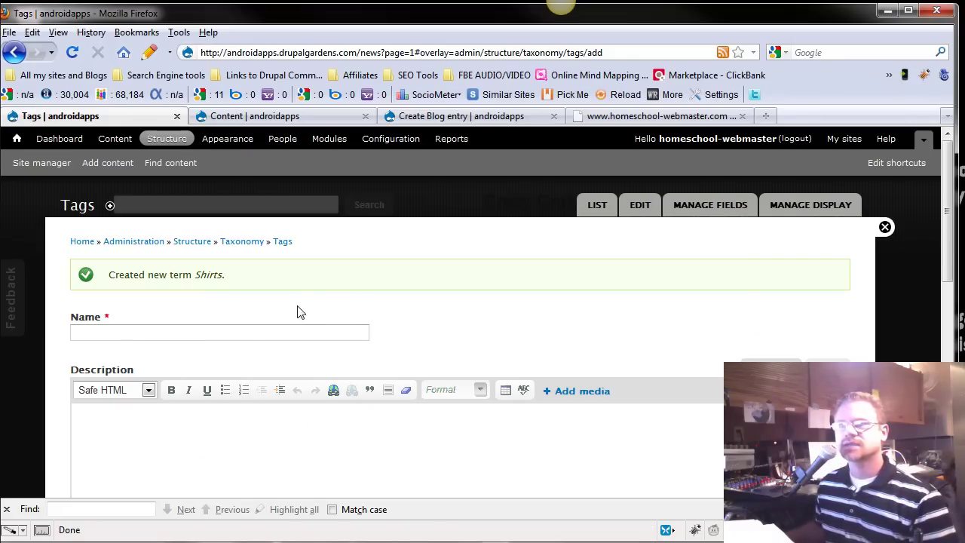
Check the Tags term list for Pants and Shirts, then go to Content administration.
left_click(261, 241)
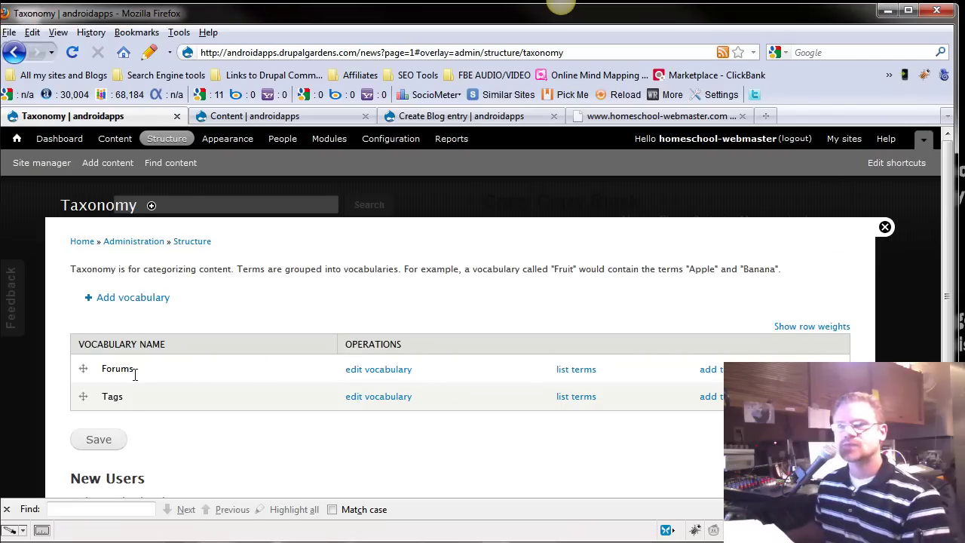
left_click(576, 400)
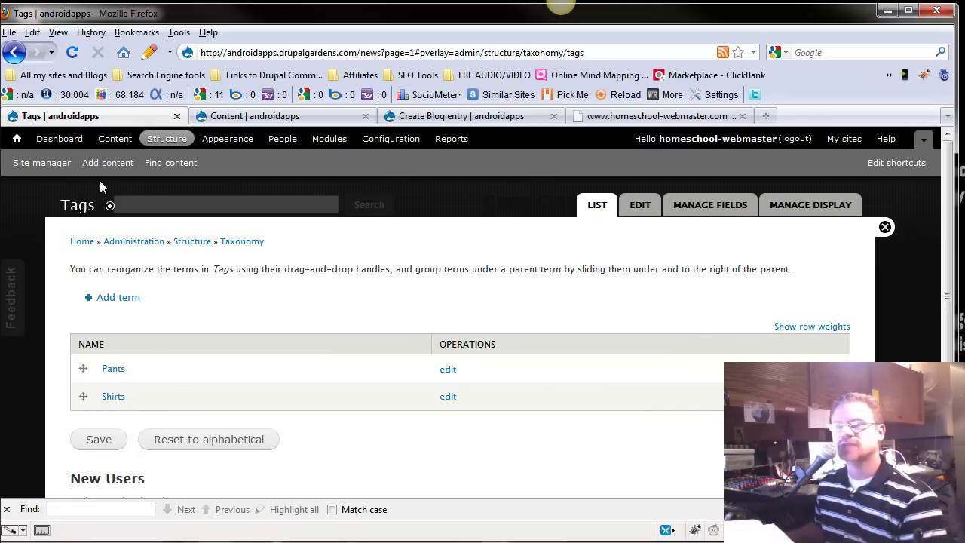
left_click(114, 139)
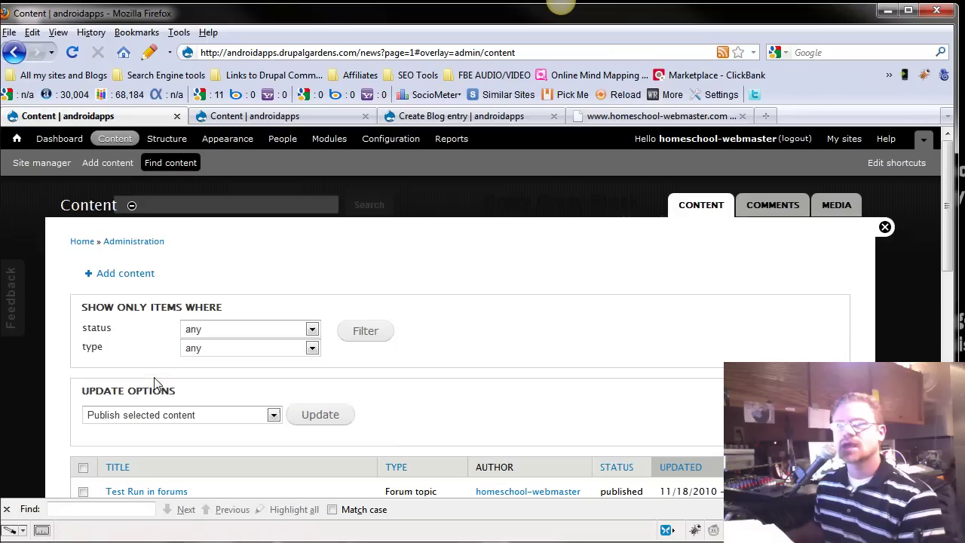
Start a new Forum topic and tag it with Pants.
left_click(106, 166)
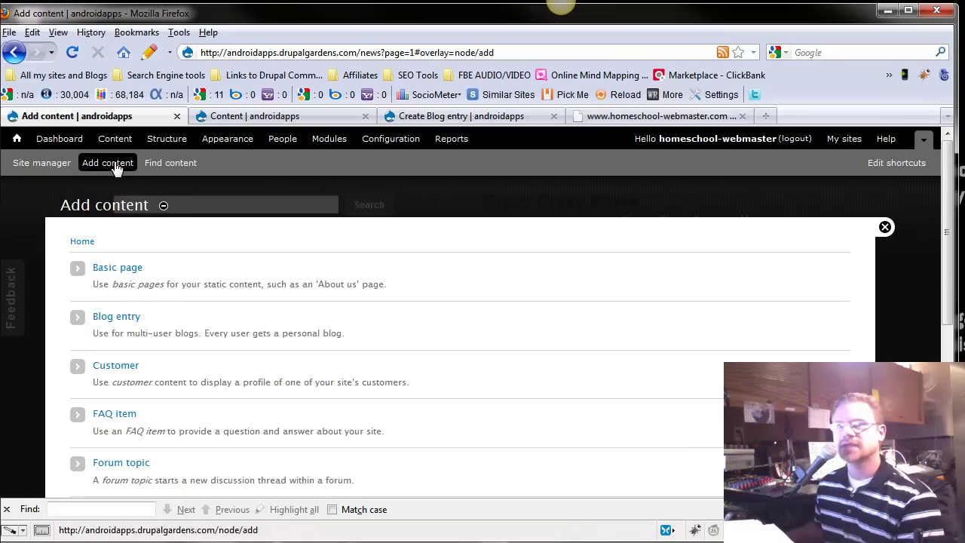
scroll(151, 386, "down", 3)
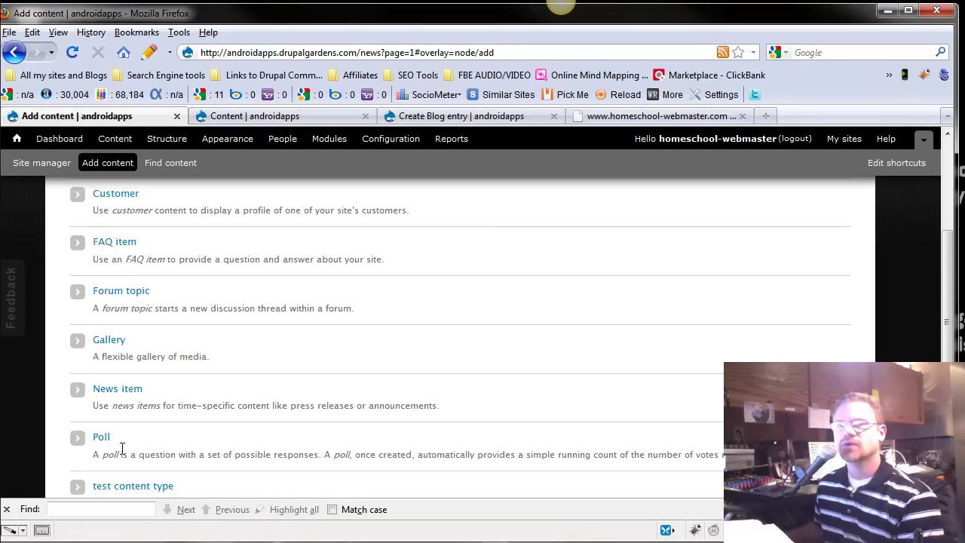
scroll(122, 448, "down", 2)
left_click(120, 205)
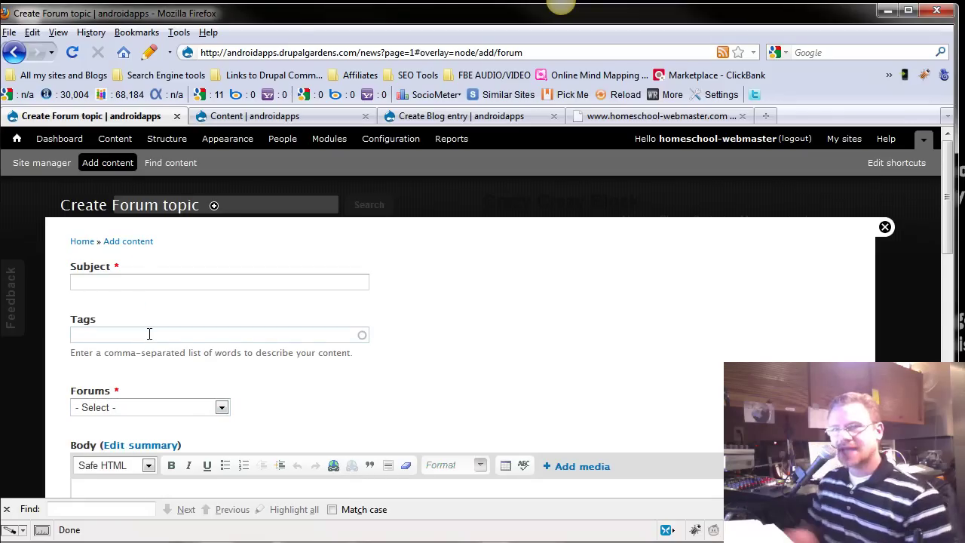
left_click(149, 334)
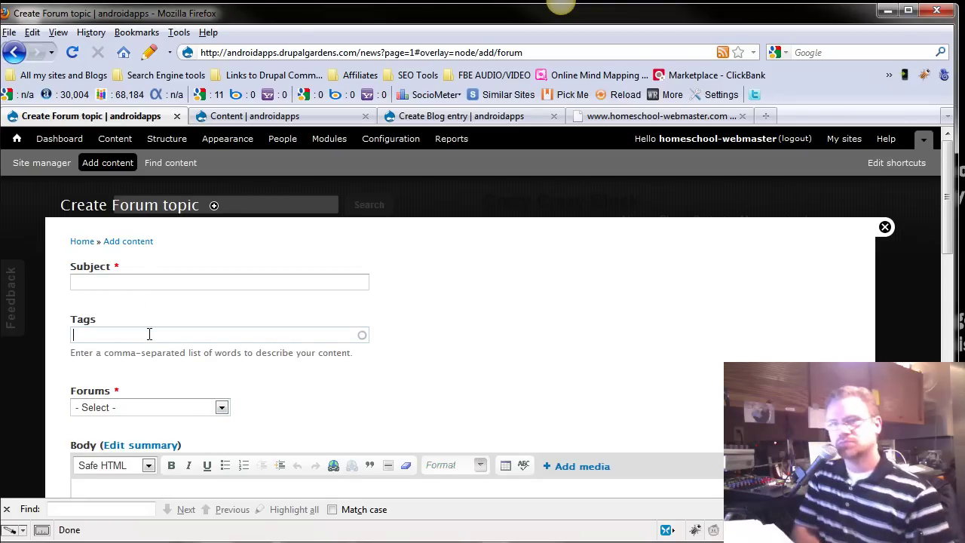
type("p")
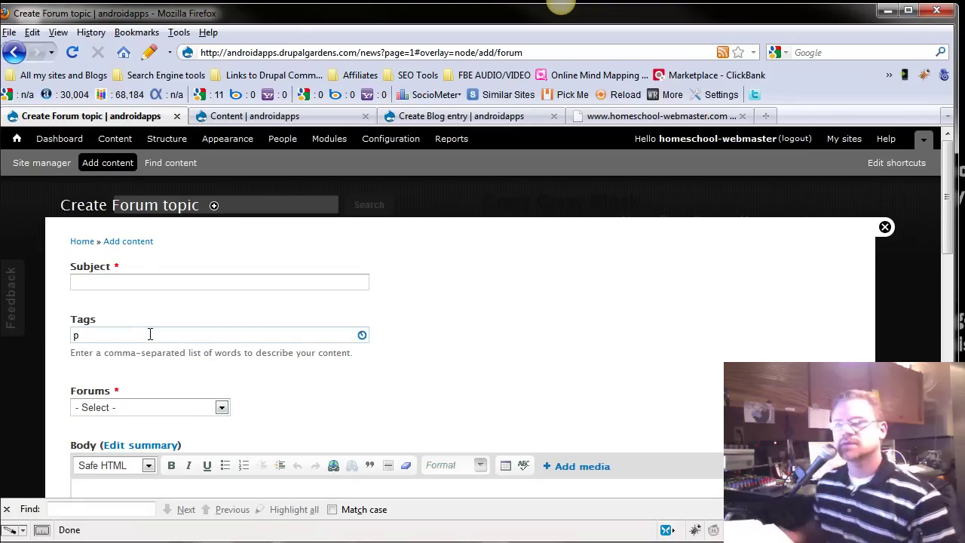
left_click(107, 354)
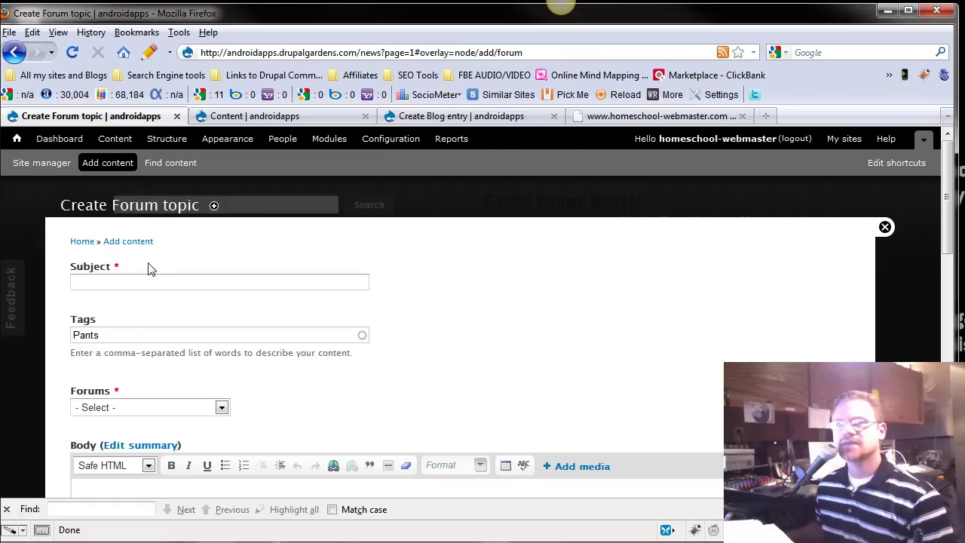
Enter the subject 'test forum for pants' and body text, then submit the topic.
left_click(120, 281)
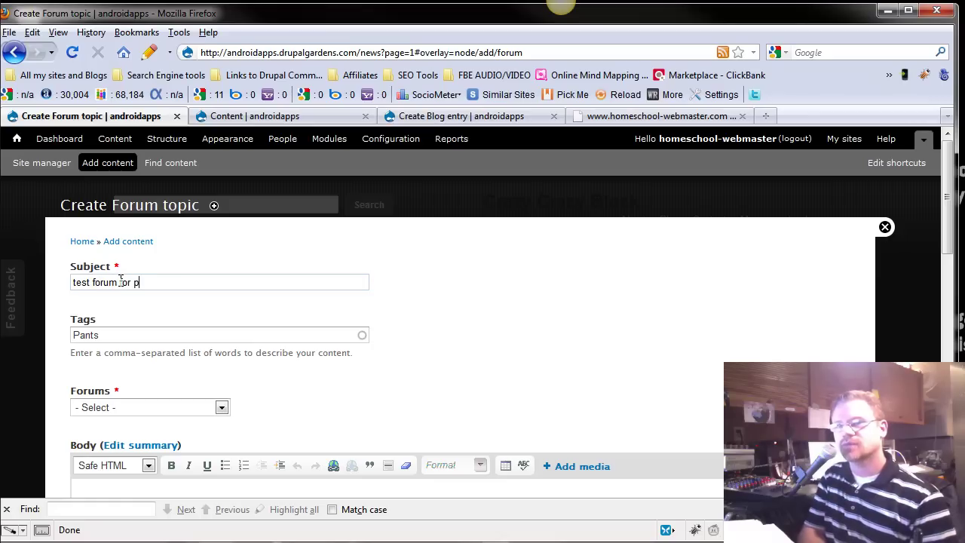
scroll(113, 330, "down", 5)
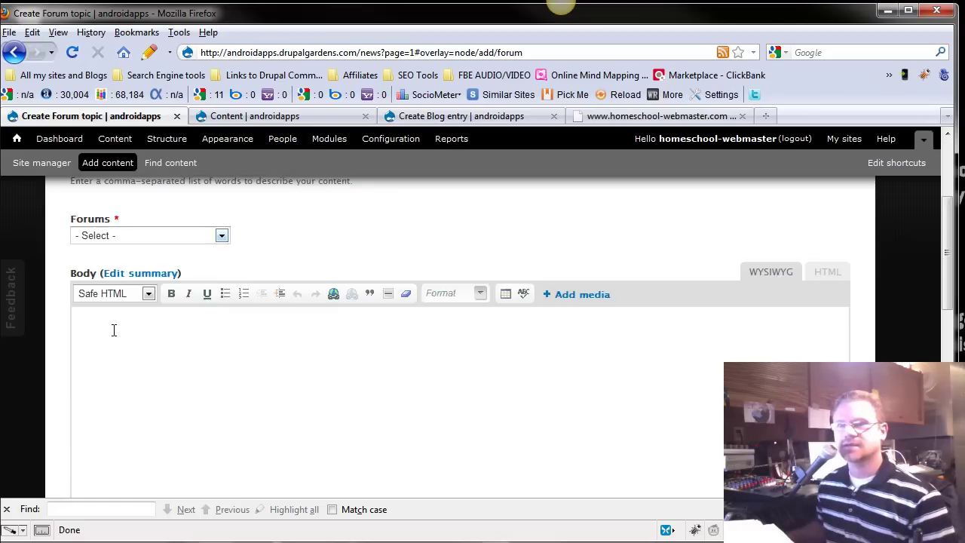
type("test for pants forum")
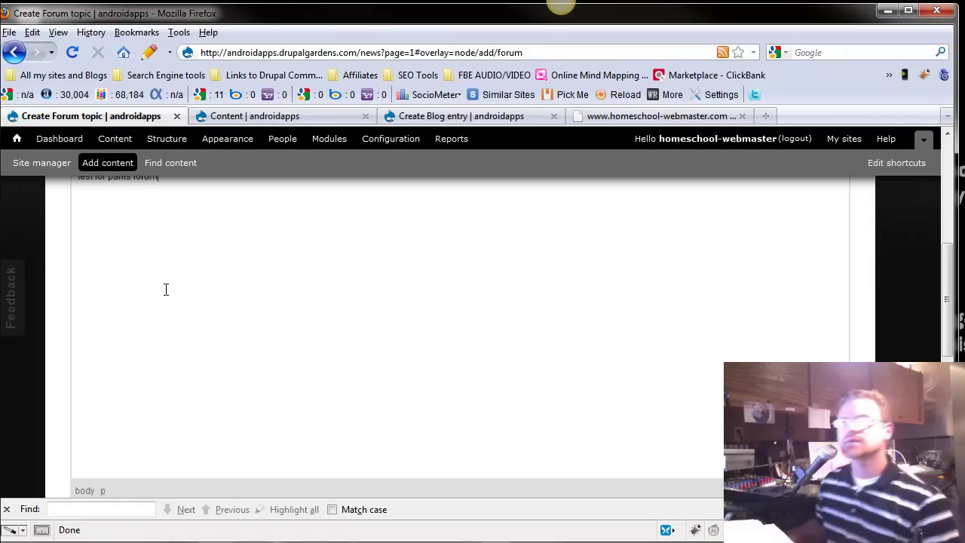
scroll(176, 273, "up", 2)
scroll(148, 327, "down", 8)
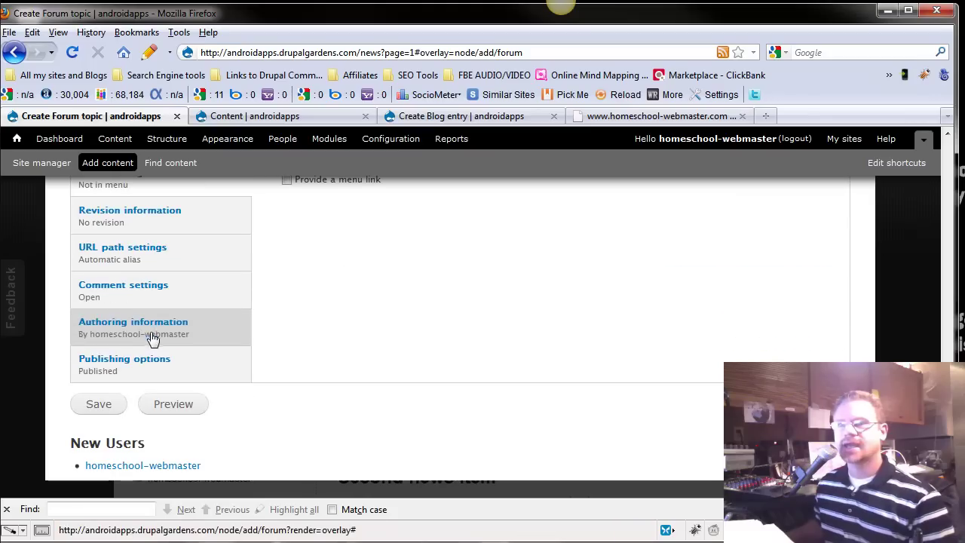
left_click(101, 402)
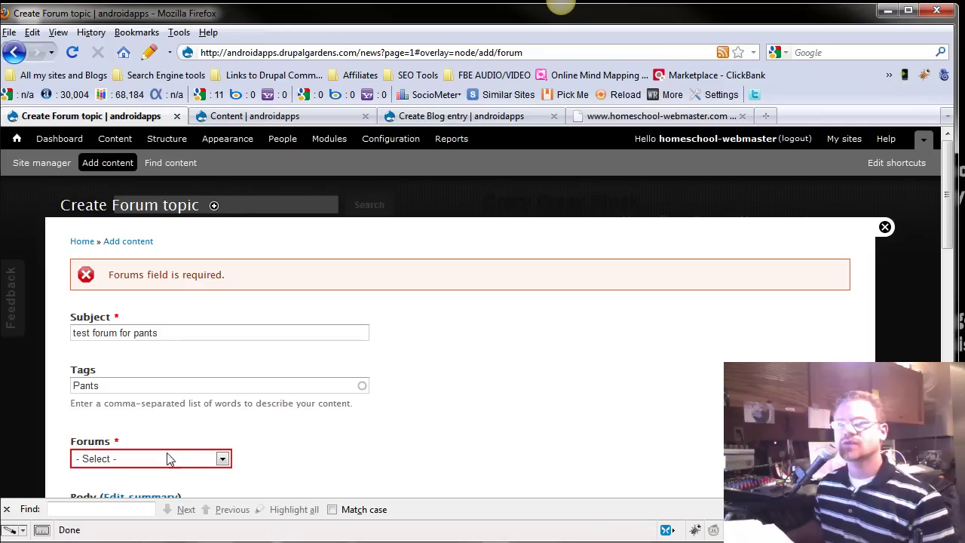
Choose 'Chads First Forum' as the topic's forum and save it.
left_click(175, 458)
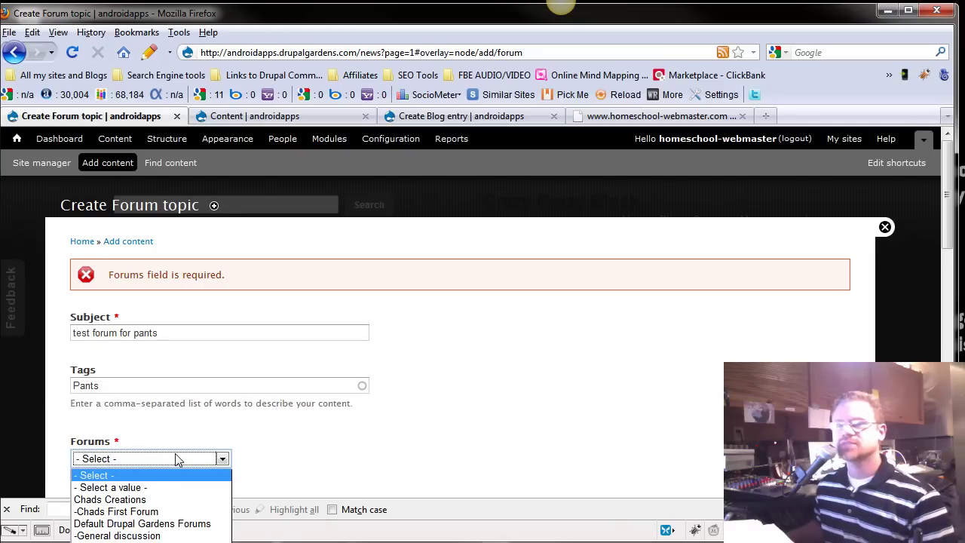
left_click(159, 512)
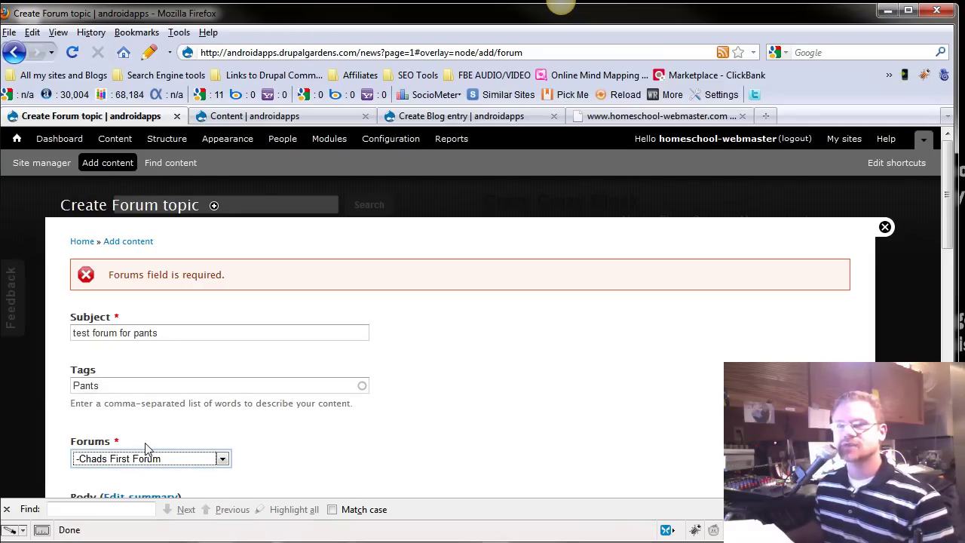
scroll(149, 449, "down", 5)
scroll(194, 277, "up", 2)
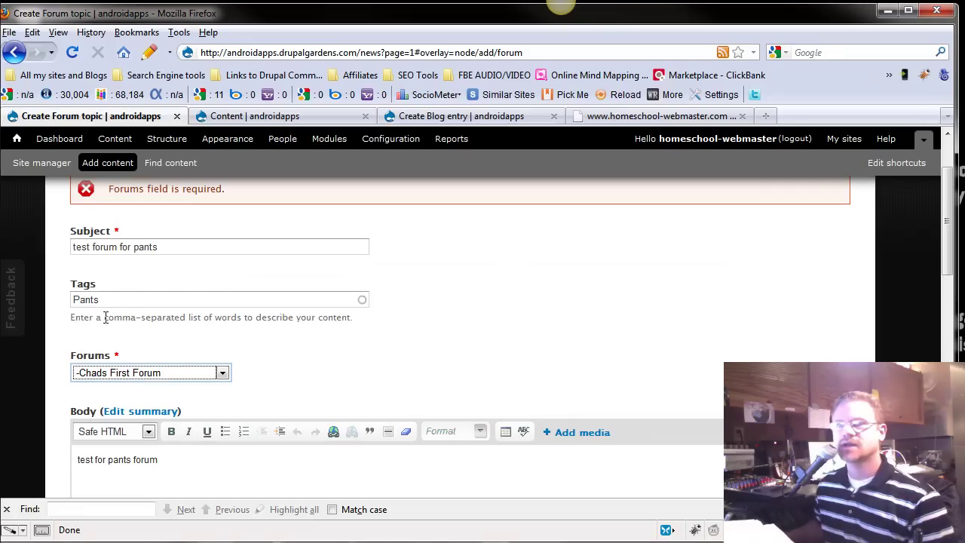
scroll(113, 392, "down", 10)
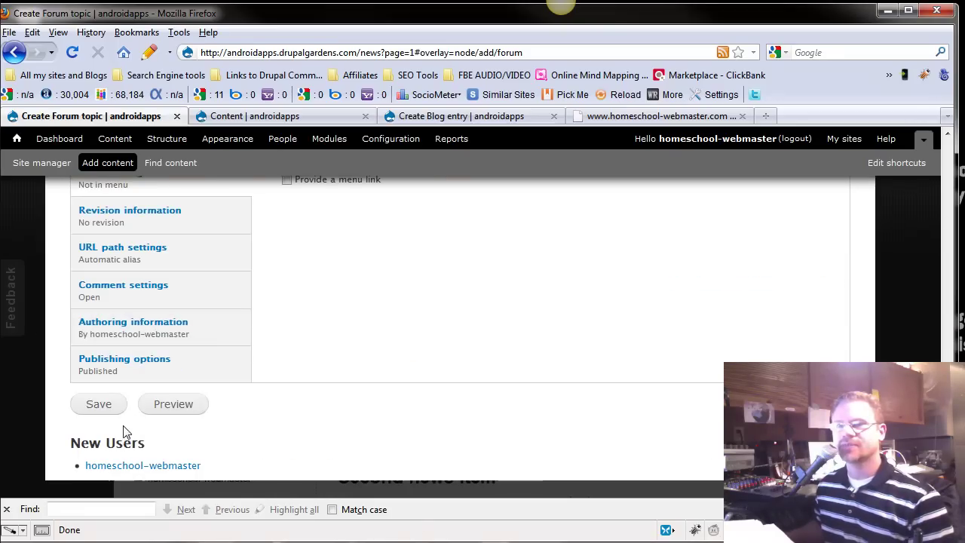
left_click(110, 407)
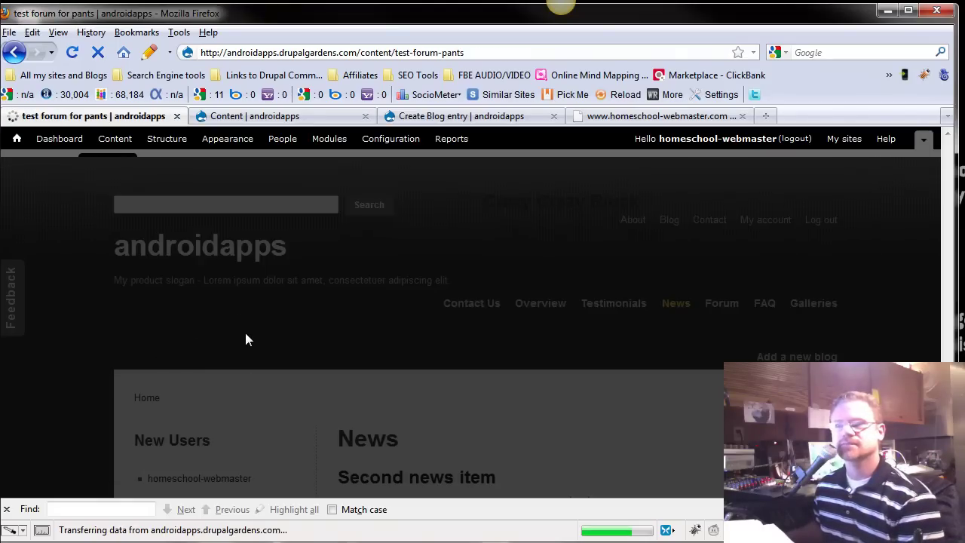
Navigate to Structure > Simple views and start adding a new view.
scroll(249, 343, "down", 5)
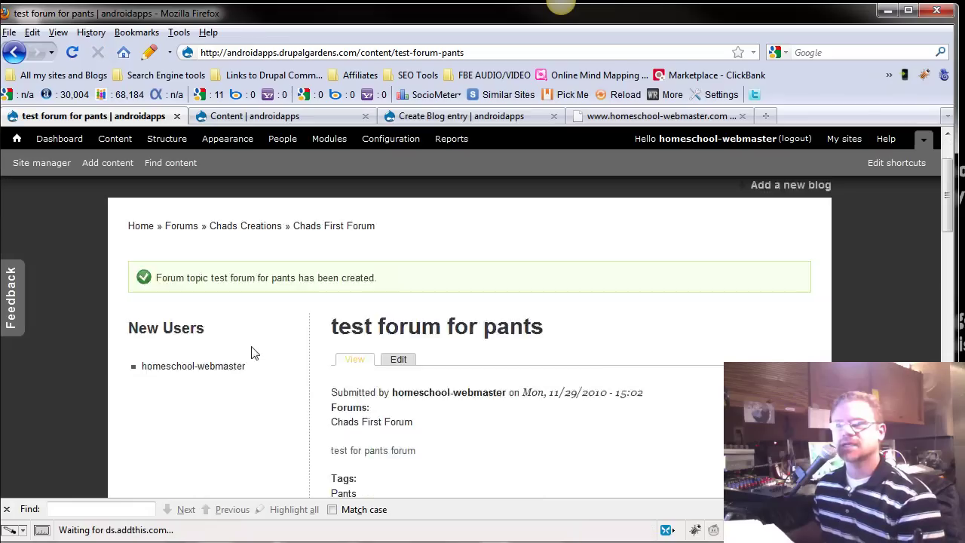
mouse_move(374, 349)
scroll(441, 403, "up", 3)
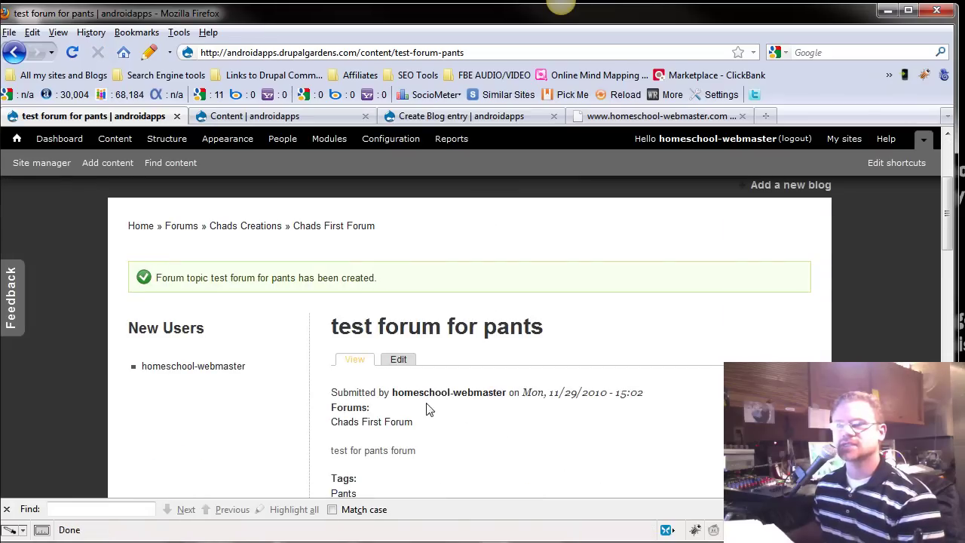
scroll(403, 430, "up", 5)
left_click(113, 139)
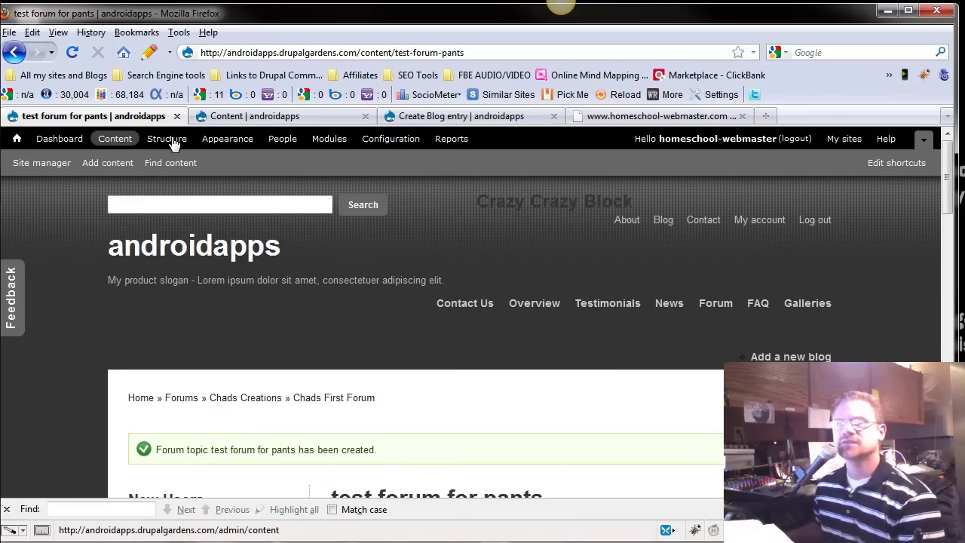
scroll(468, 422, "down", 5)
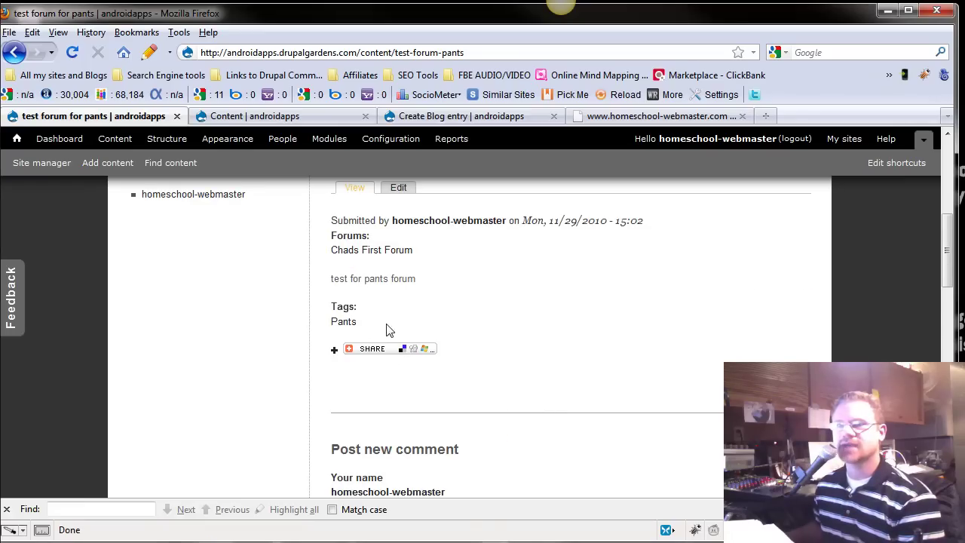
scroll(458, 368, "down", 3)
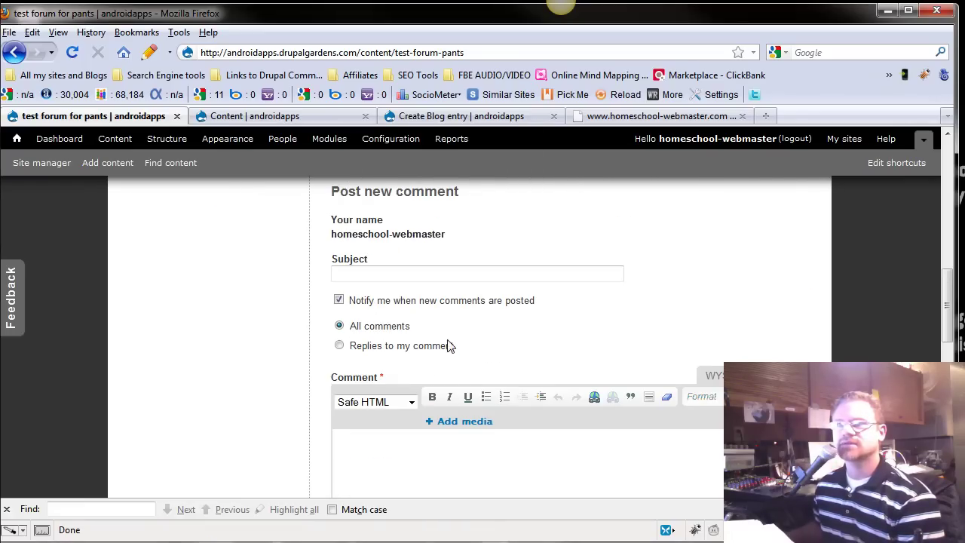
scroll(321, 405, "up", 10)
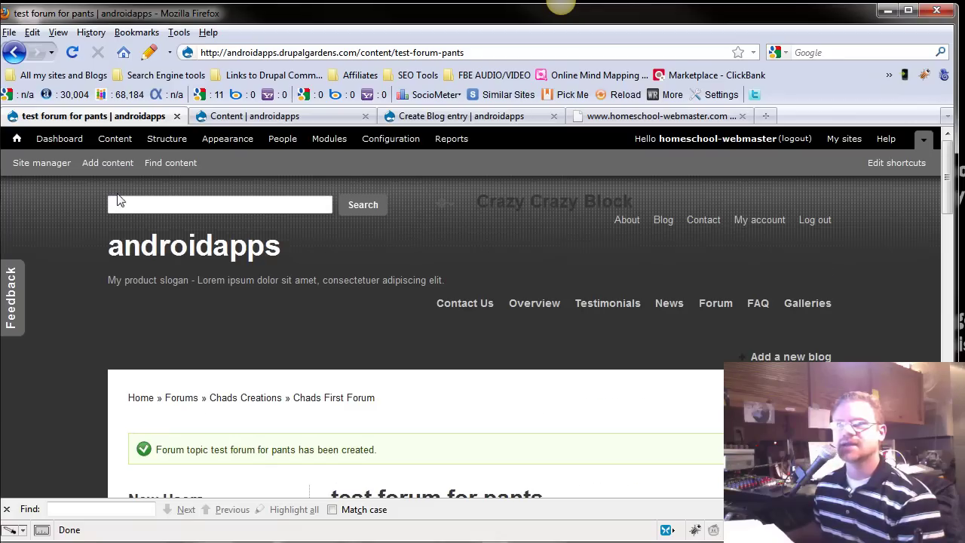
left_click(179, 142)
scroll(166, 388, "down", 3)
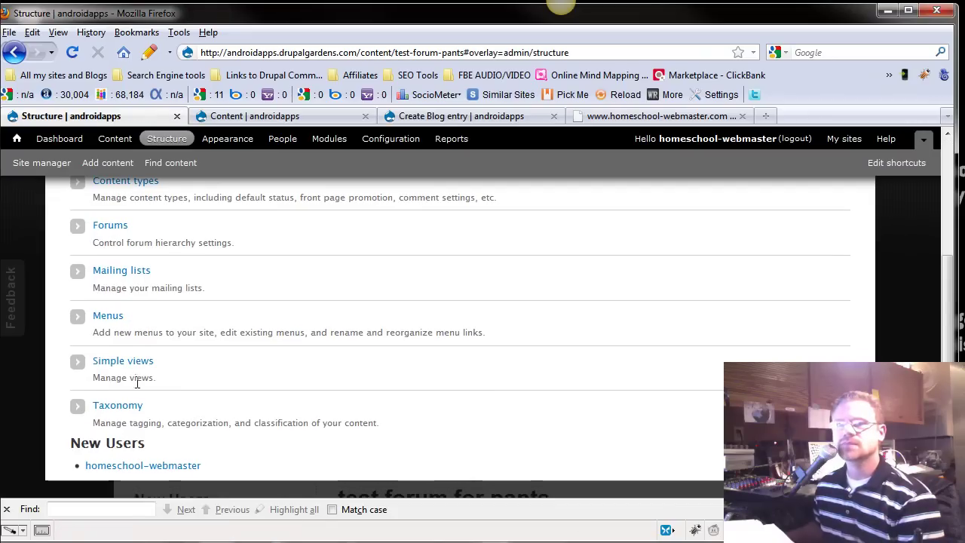
left_click(135, 363)
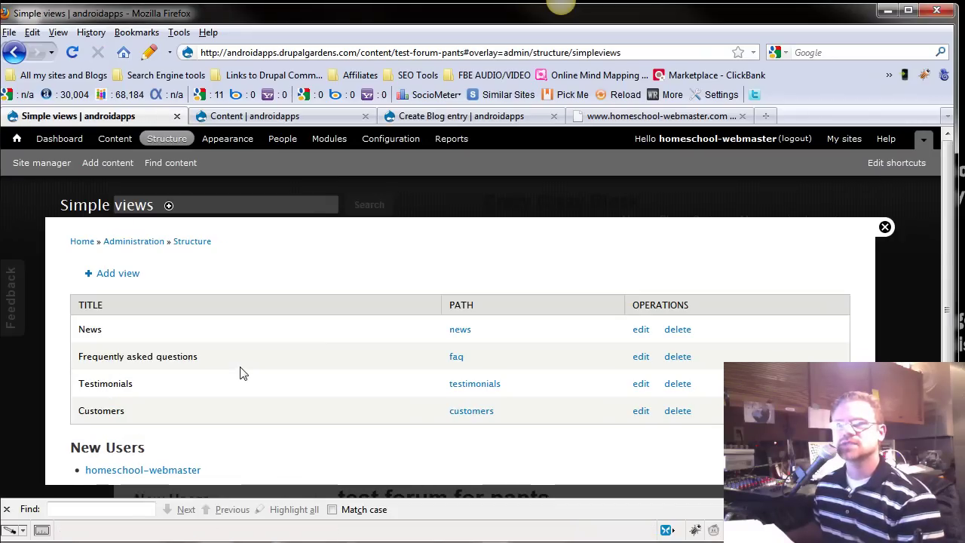
left_click(109, 274)
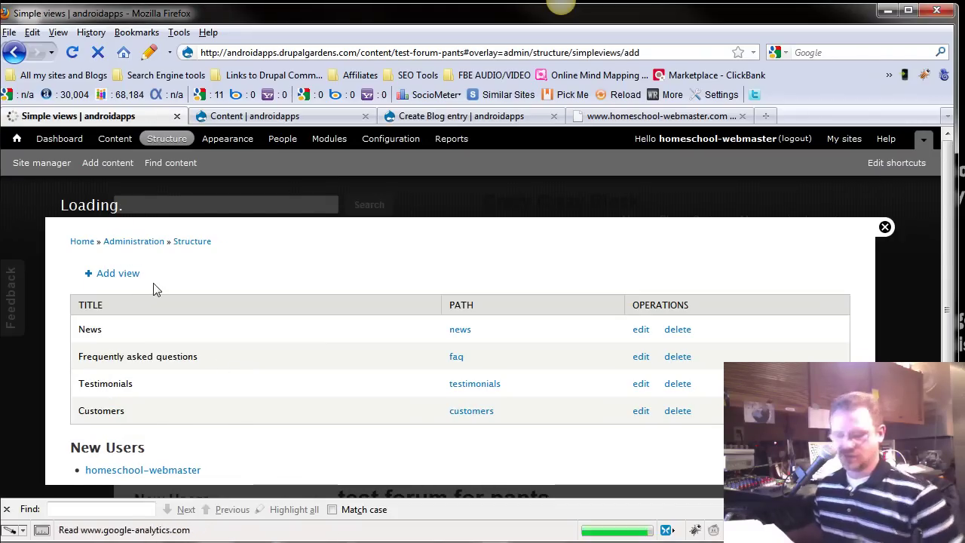
Title the view 'All of Chads Pants' with path chadspants.
left_click(148, 269)
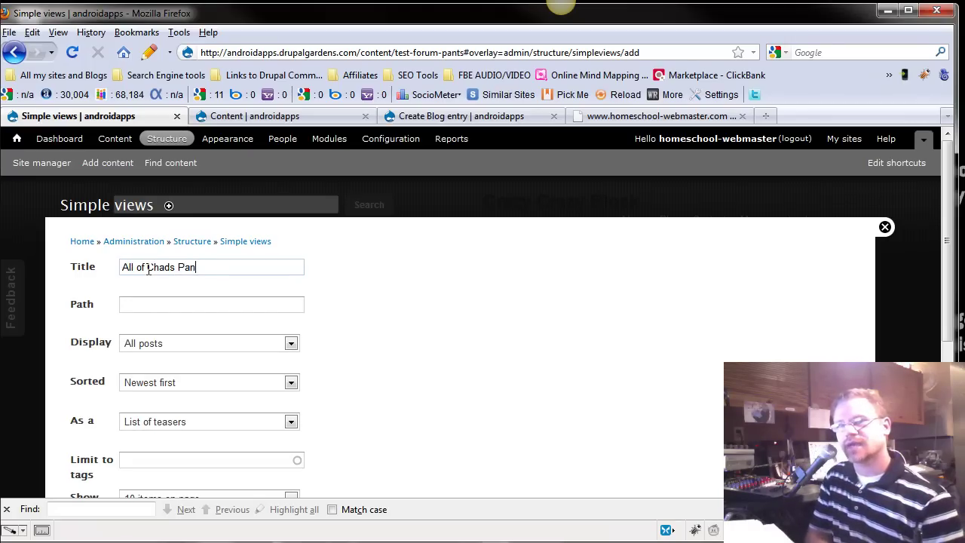
left_click(148, 304)
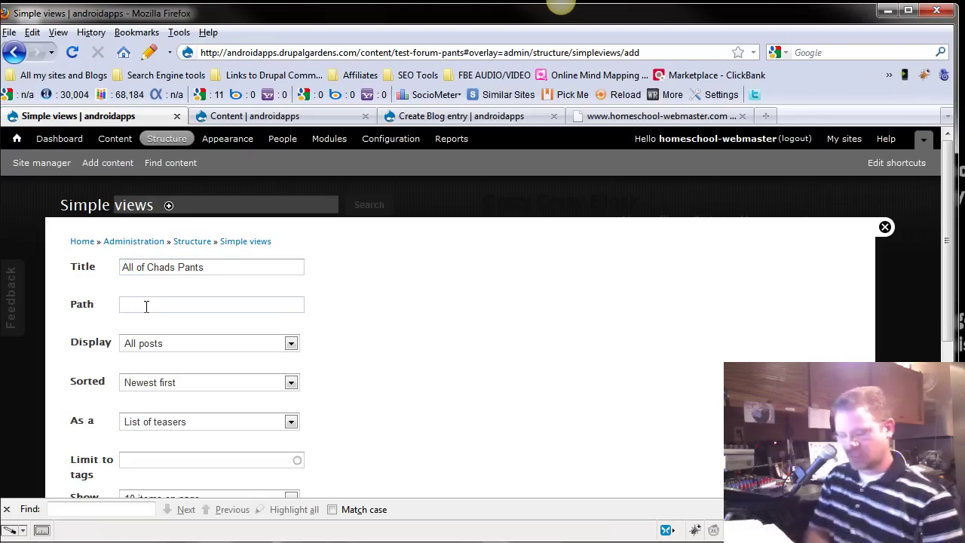
type("chadspants")
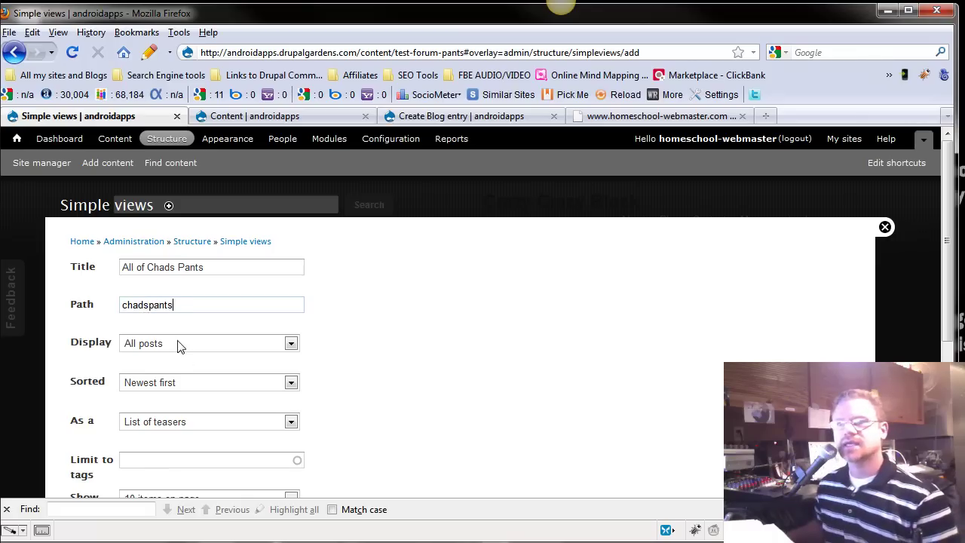
Display Forum topic posts, newest first, as a list of titles, and begin a tag limit.
left_click(181, 344)
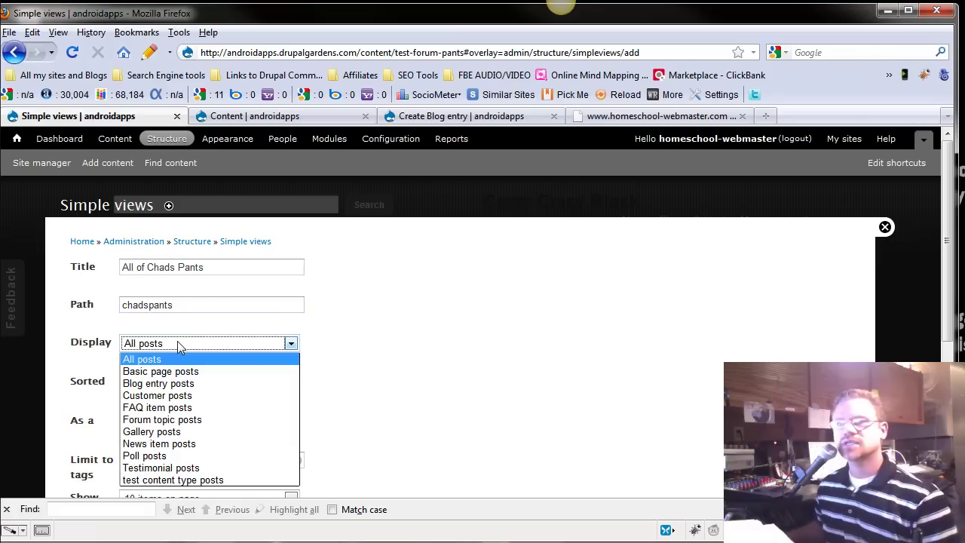
left_click(178, 423)
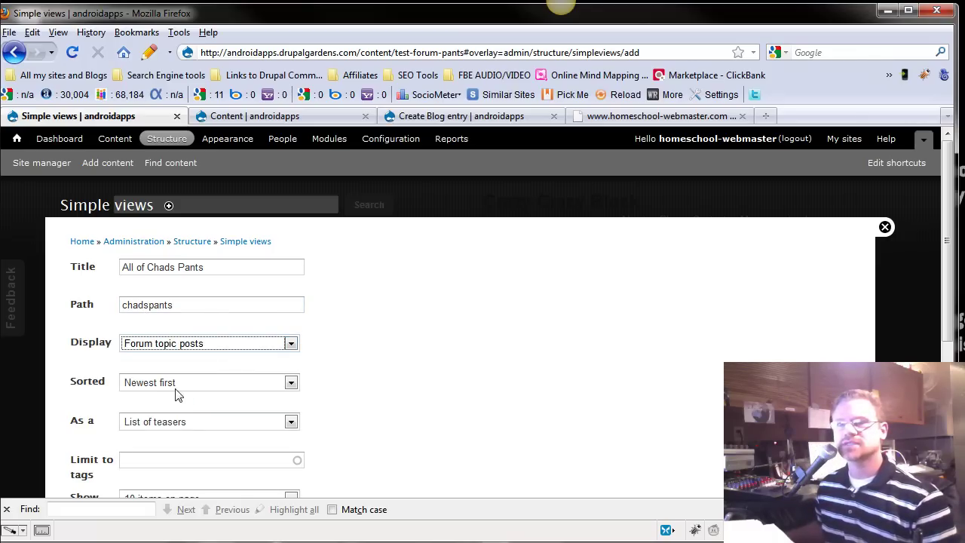
left_click(187, 386)
left_click(164, 400)
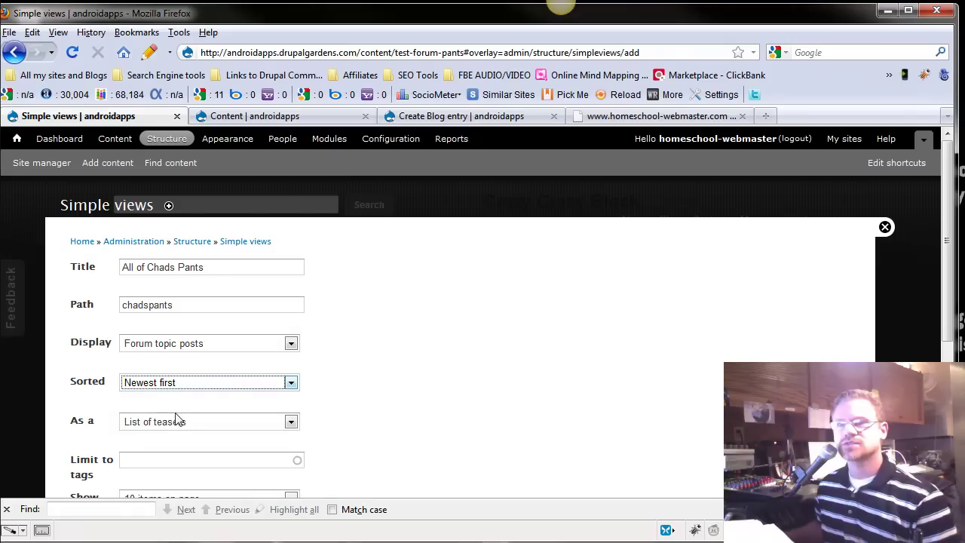
scroll(189, 425, "down", 2)
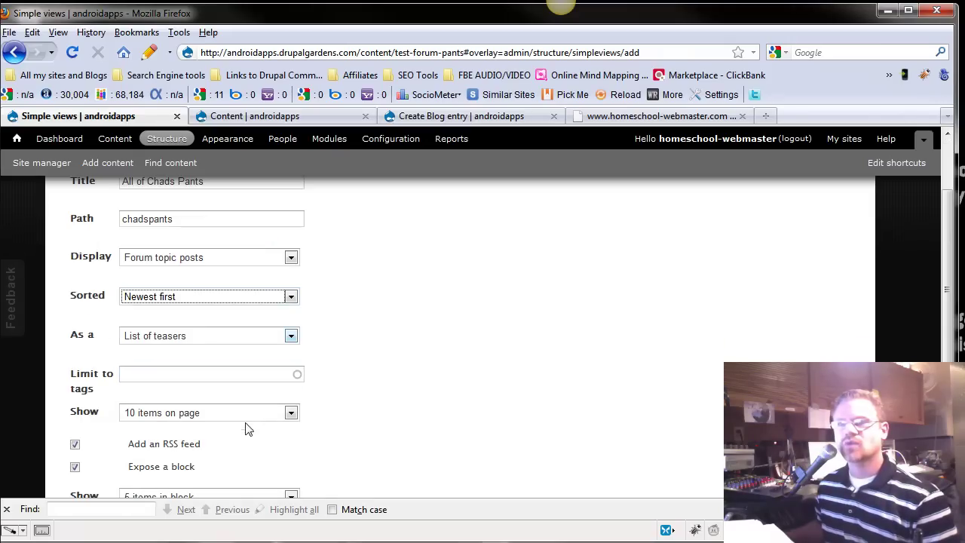
left_click(185, 336)
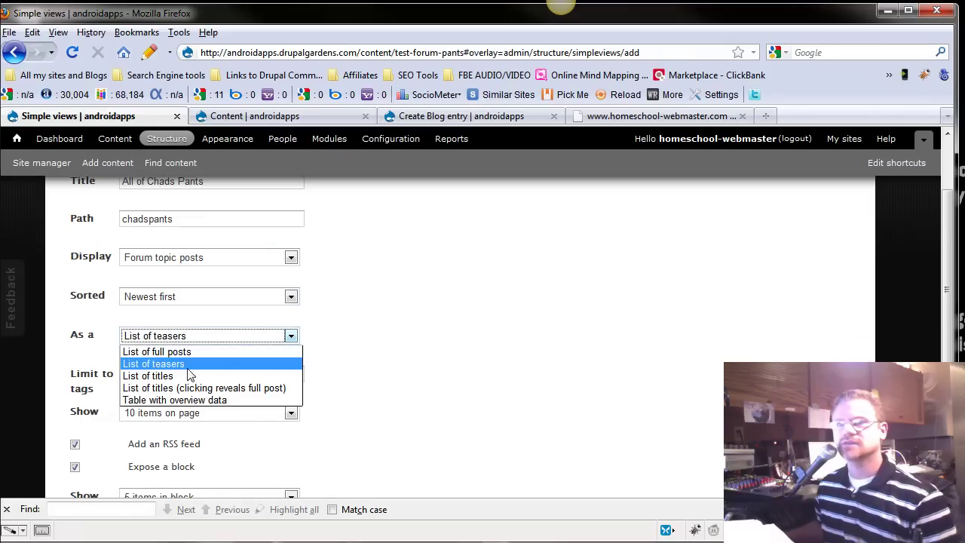
left_click(188, 374)
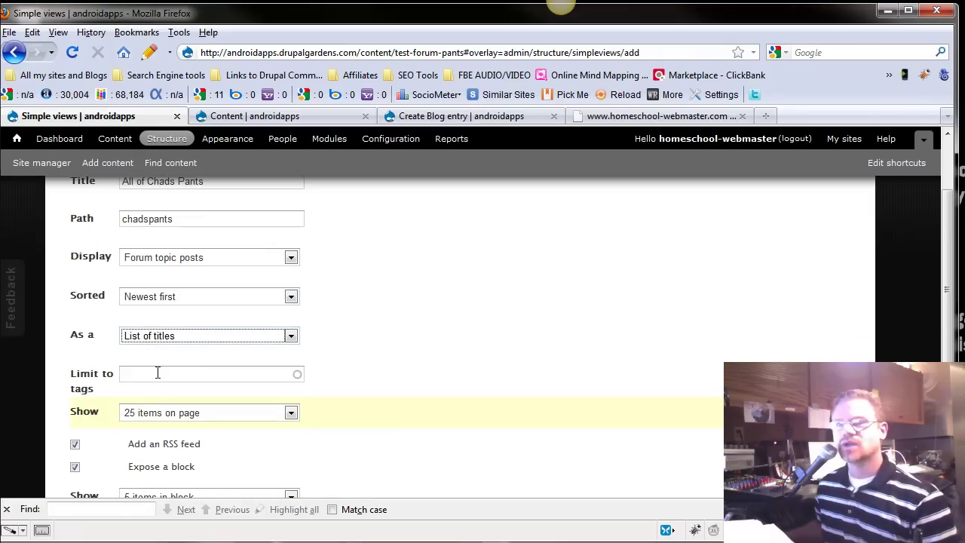
left_click(158, 373)
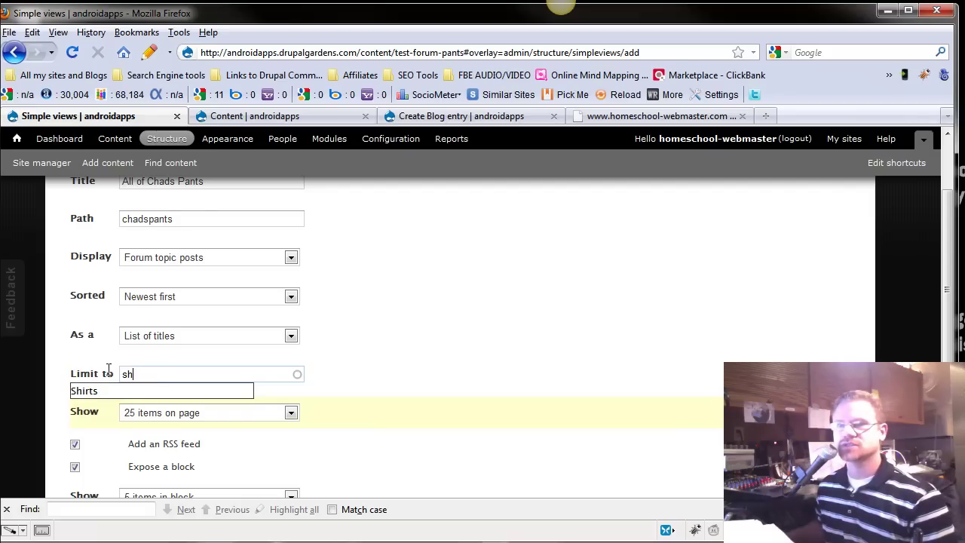
Limit the view to the Pants tag, 10 items per page, save, and open chadspants.
left_click(108, 371)
type("pa")
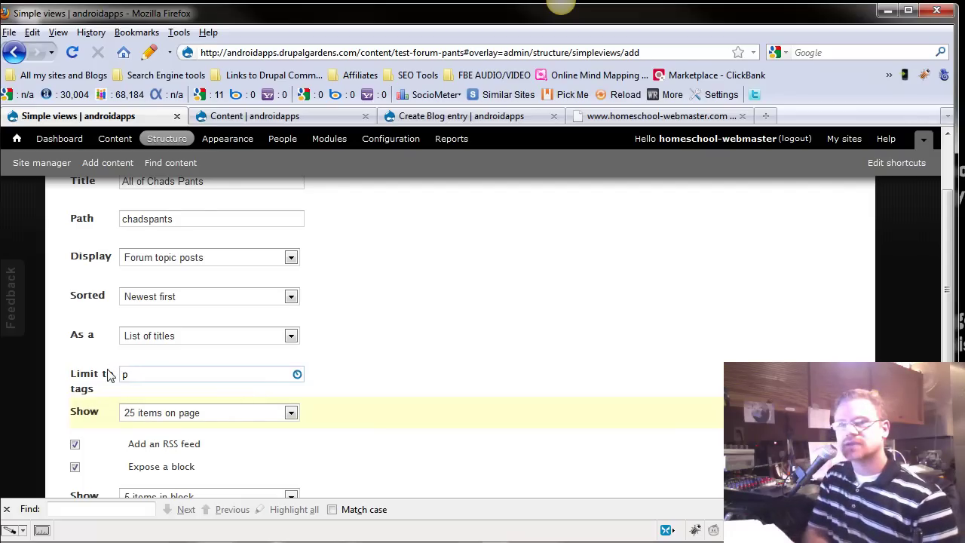
left_click(103, 391)
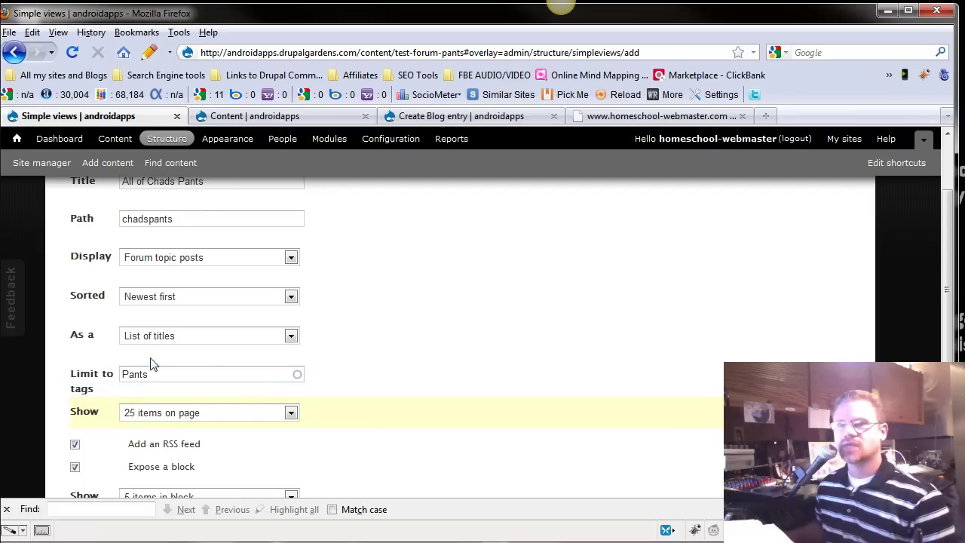
scroll(172, 440, "down", 2)
left_click(227, 329)
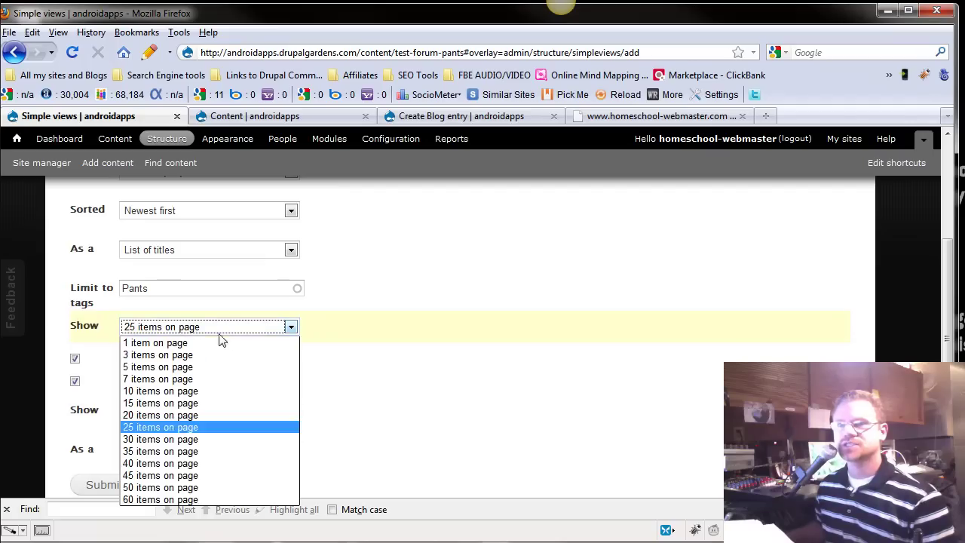
left_click(192, 391)
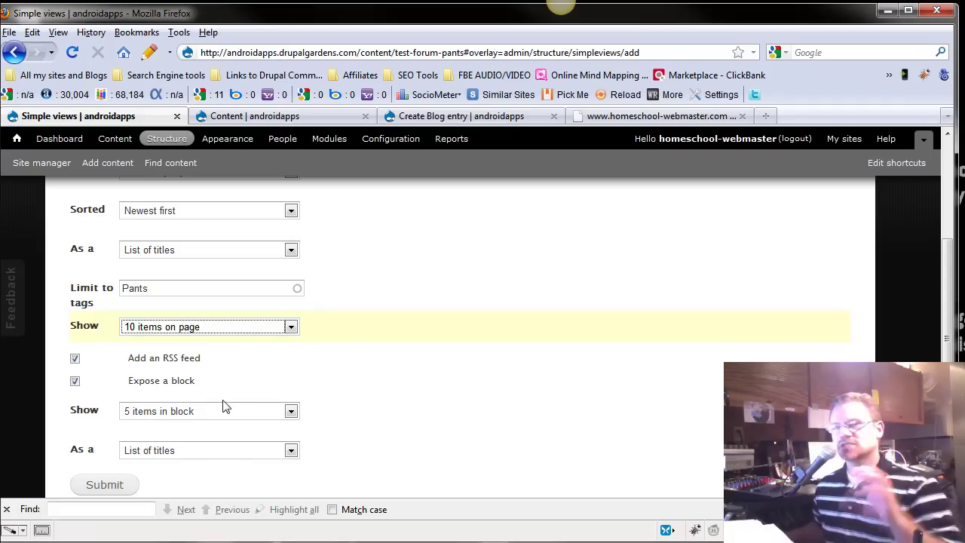
left_click(113, 486)
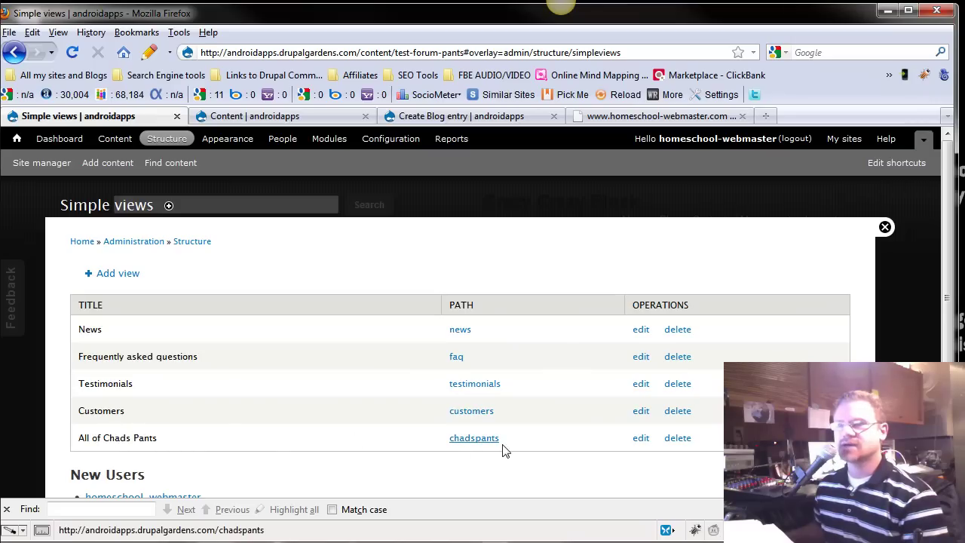
left_click(476, 447)
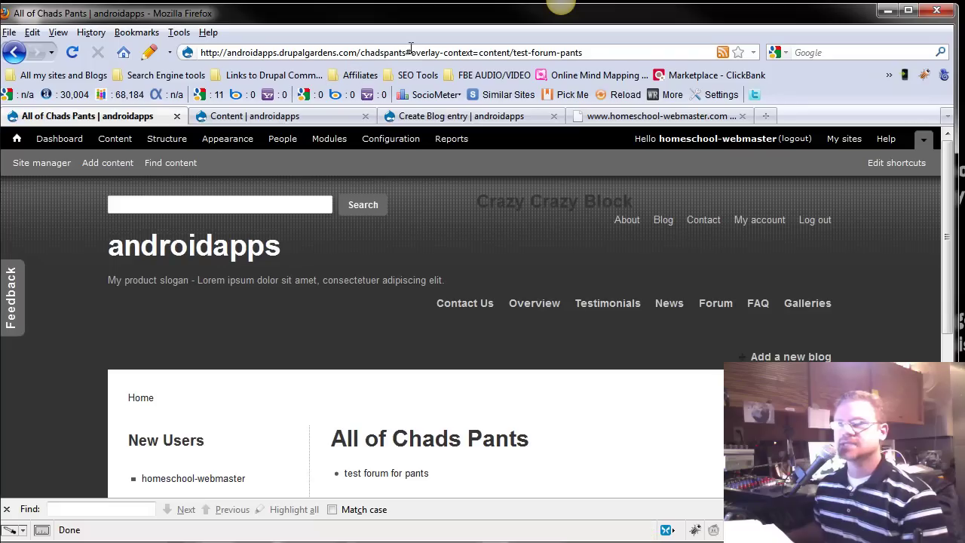
scroll(421, 354, "down", 4)
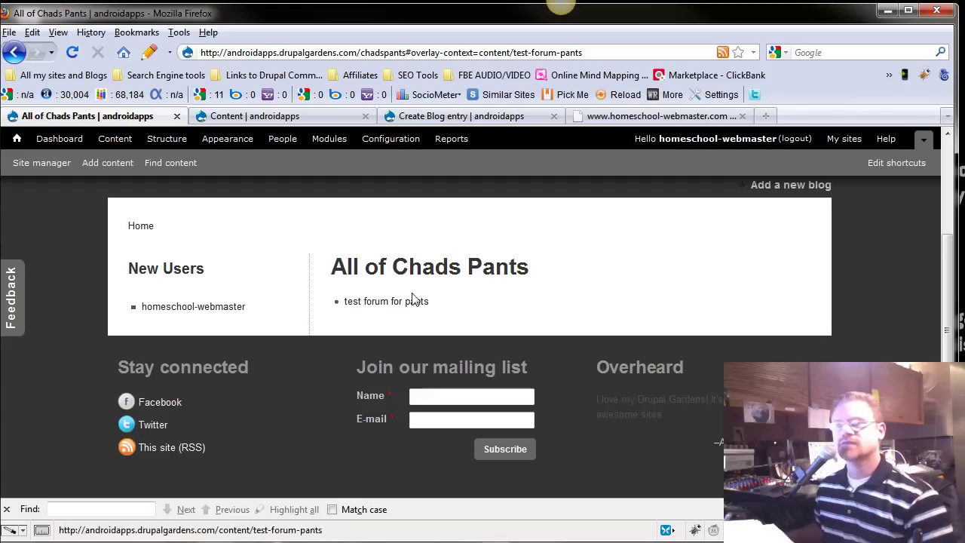
scroll(444, 311, "down", 2)
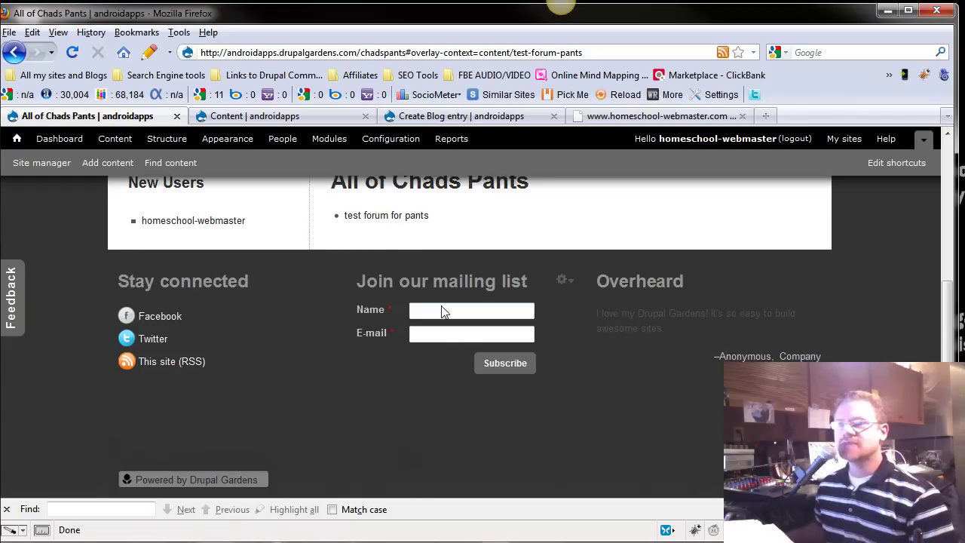
scroll(443, 312, "up", 6)
scroll(441, 441, "down", 4)
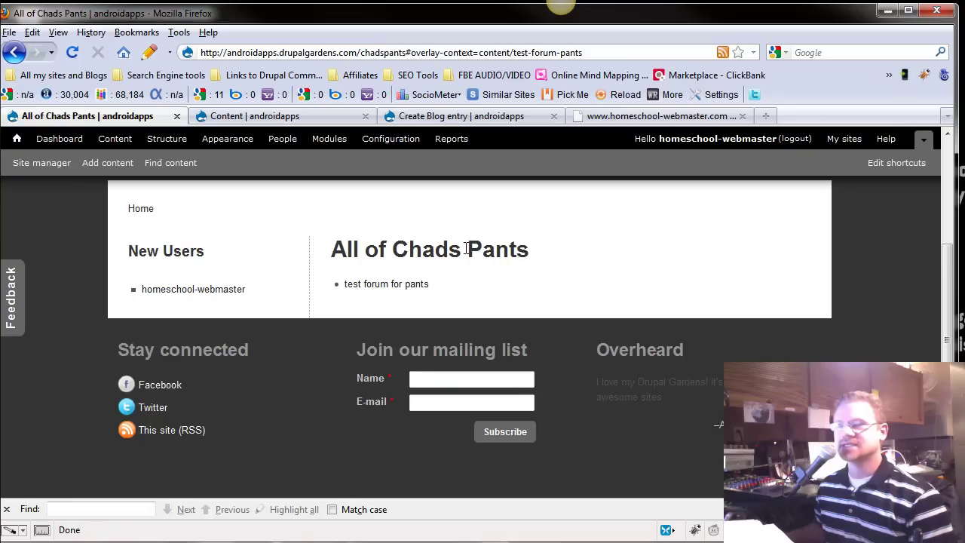
left_click_drag(467, 249, 551, 254)
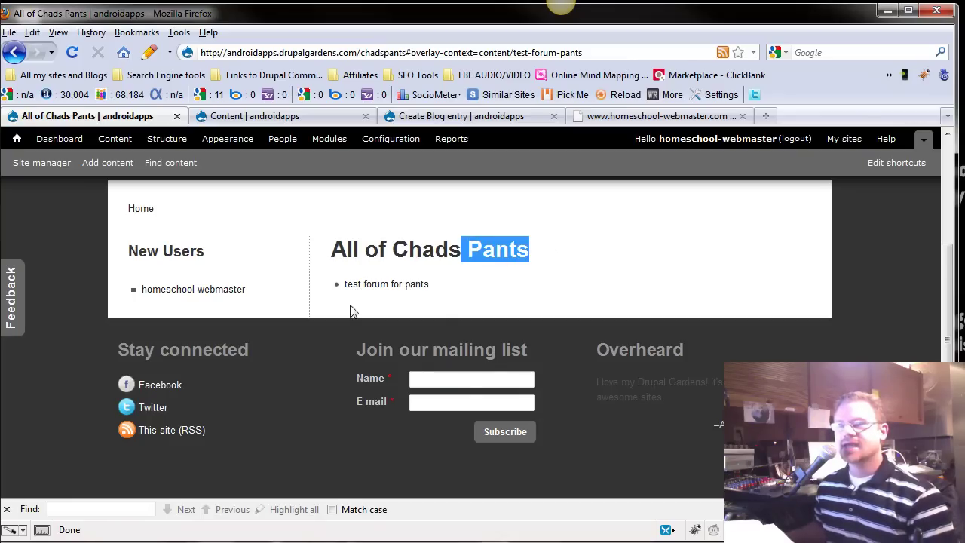
scroll(433, 339, "down", 2)
scroll(434, 339, "up", 4)
scroll(432, 338, "down", 2)
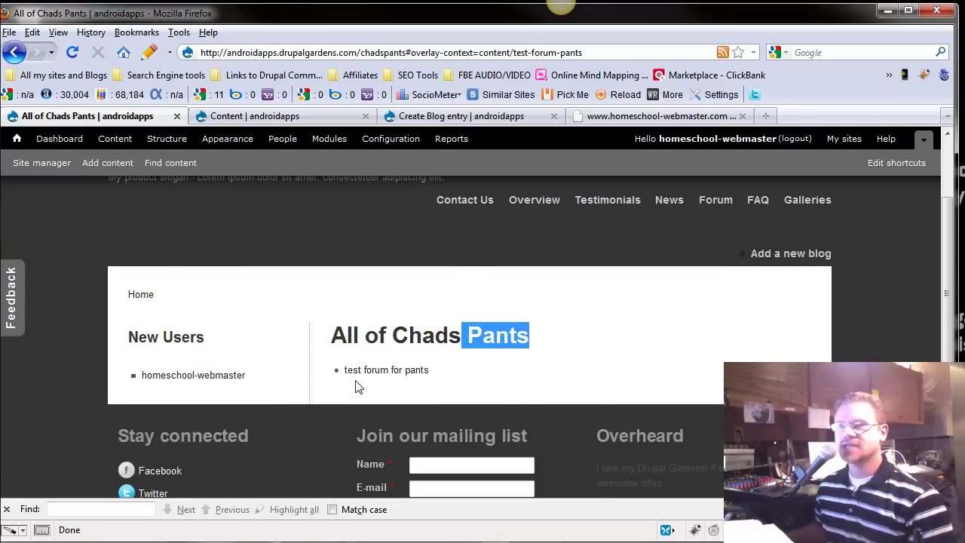